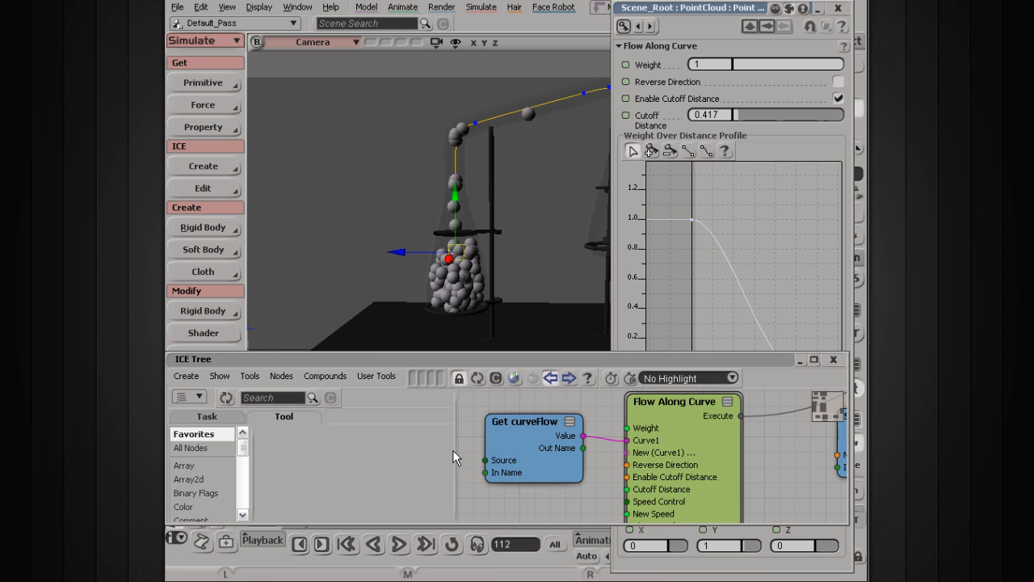
Step: Close the Flow Along Curve properties, return to object selection and play the particle simulation along the curve
left_click(400, 550)
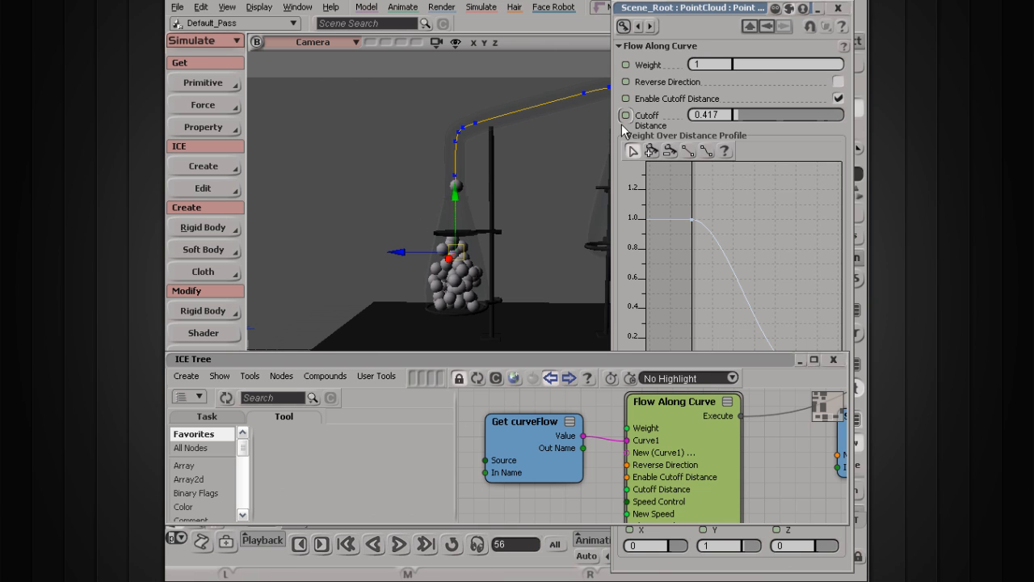
left_click(839, 7)
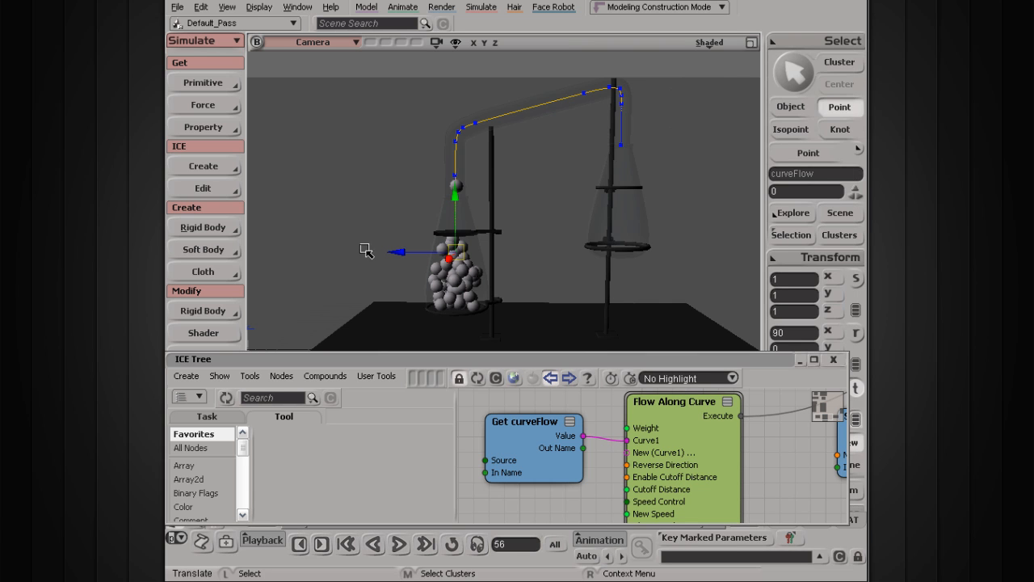
key("space")
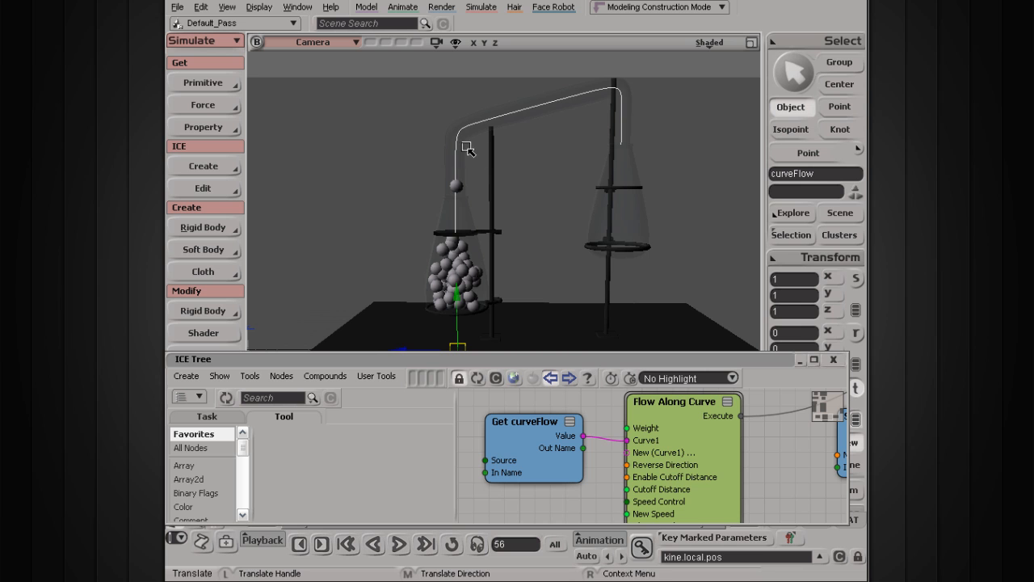
left_click(399, 545)
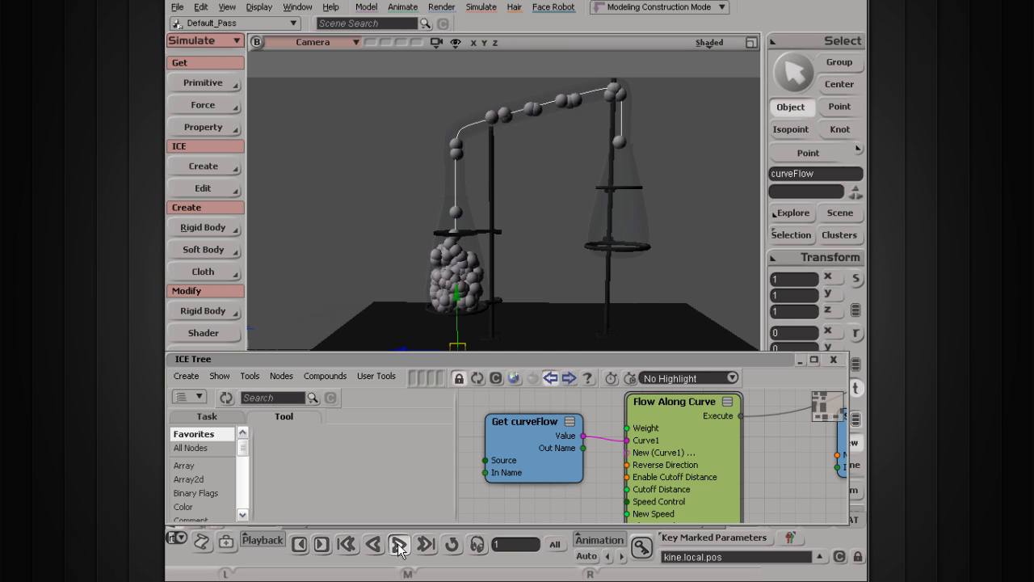
left_click(398, 548)
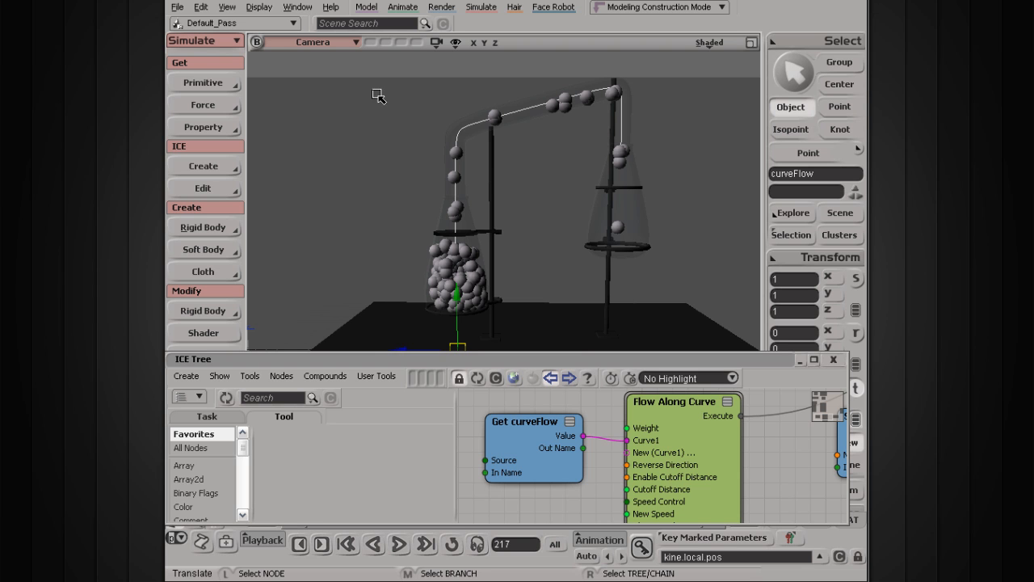
Step: Preview-render the region around the particle-filled flask, and close the render region
scroll(393, 216, "up", 2)
scroll(393, 216, "down", 3)
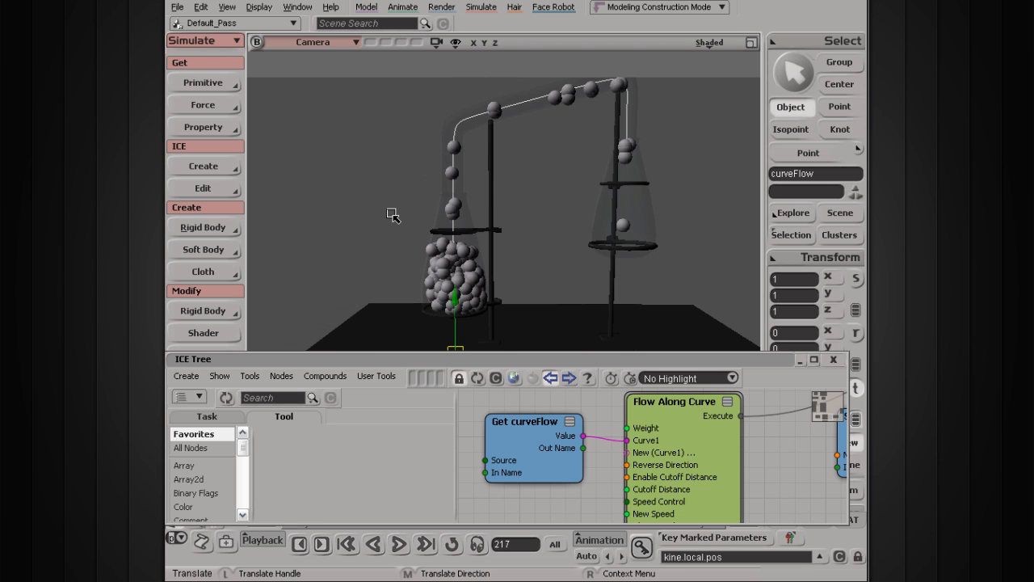
scroll(393, 216, "up", 3)
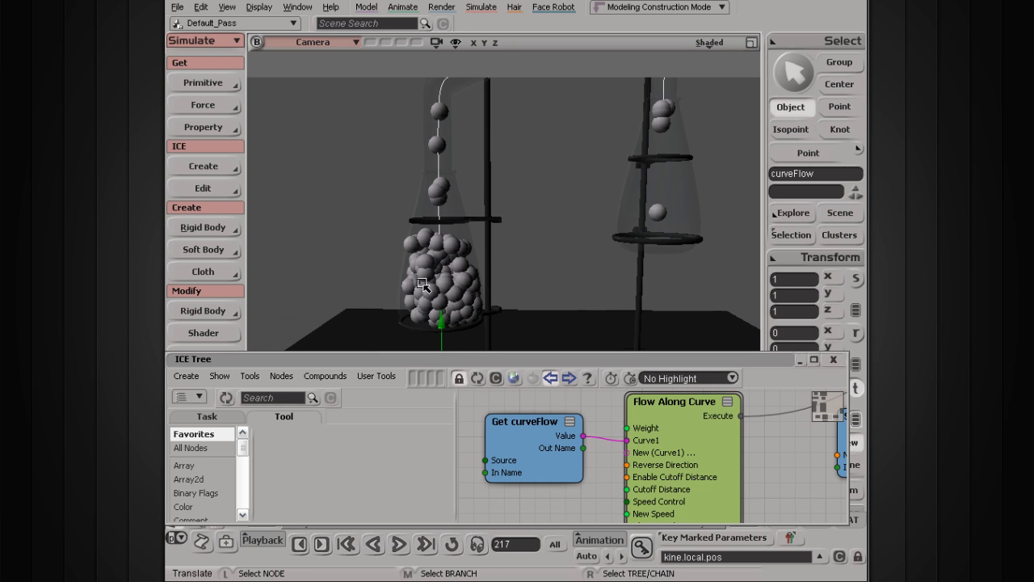
key("q")
mouse_move(353, 123)
left_mouse_down()
mouse_move(477, 257)
mouse_move(540, 349)
left_mouse_up()
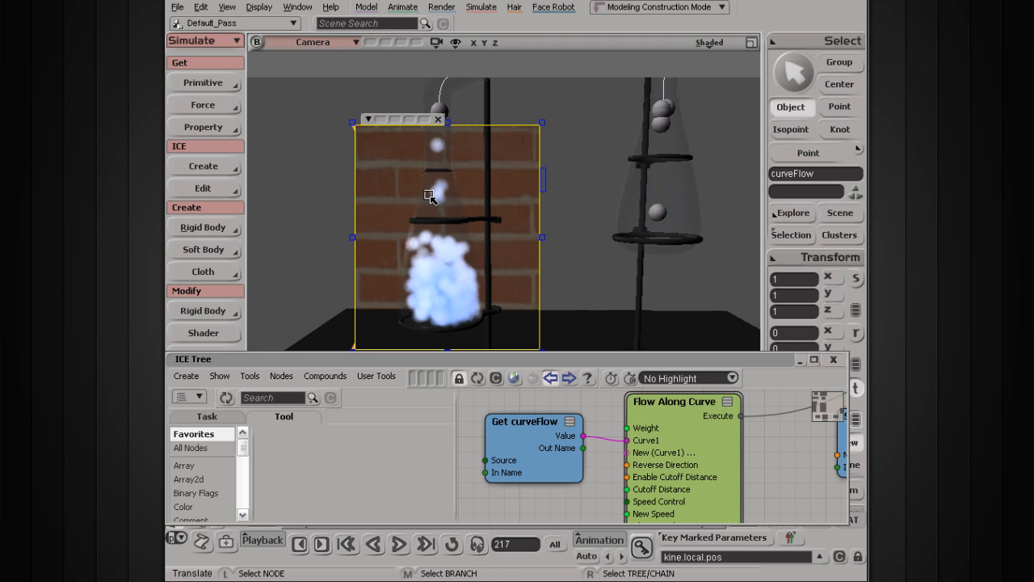
left_click(437, 121)
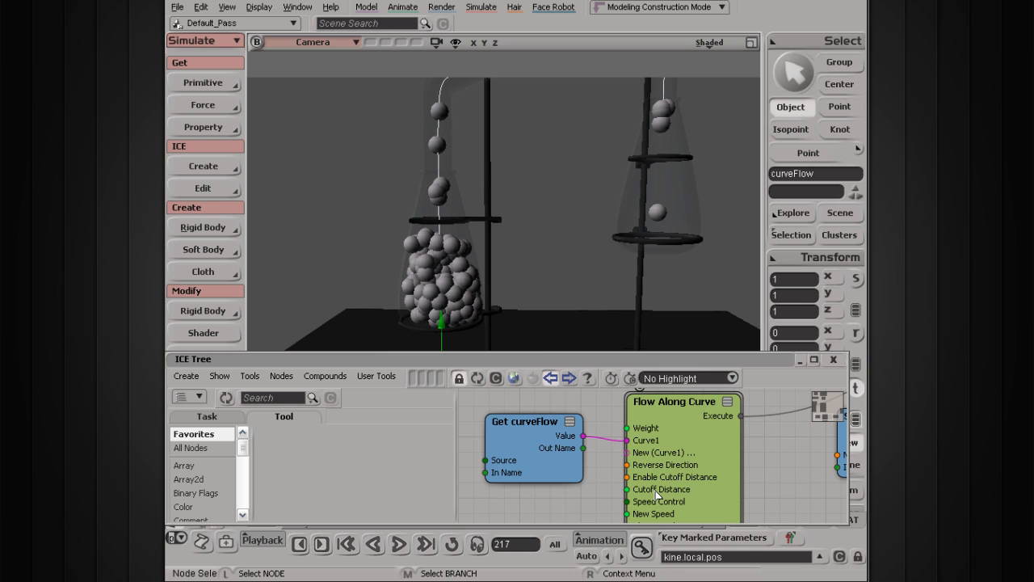
Step: Expand the Emit from Null node in the ICE Tree to expose its Initial Values ports
key("s")
left_click_drag(674, 412, 622, 532)
left_click_drag(674, 439, 615, 563)
left_click_drag(606, 439, 613, 557)
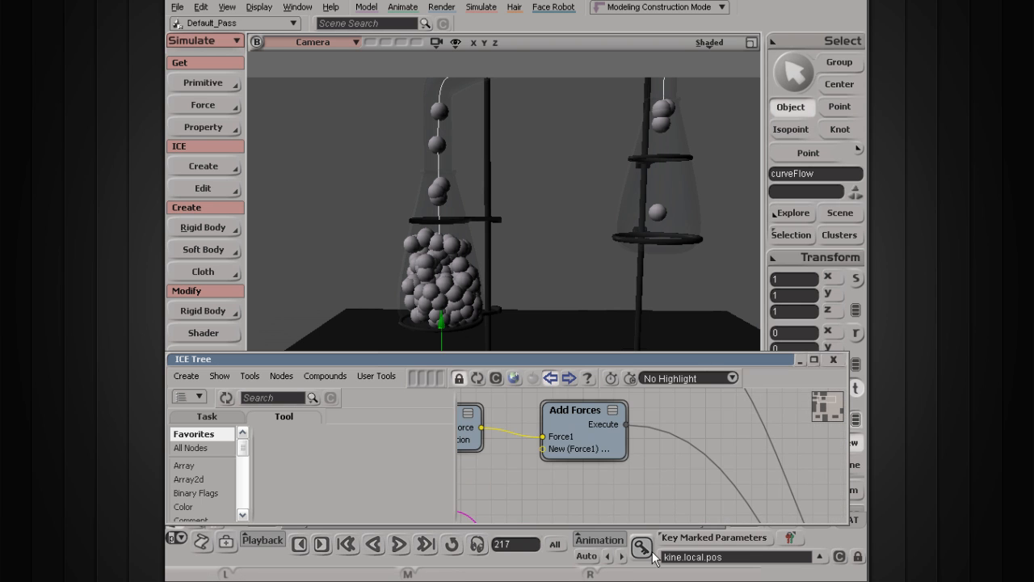
left_click_drag(619, 434, 648, 561)
left_click_drag(573, 471, 608, 452)
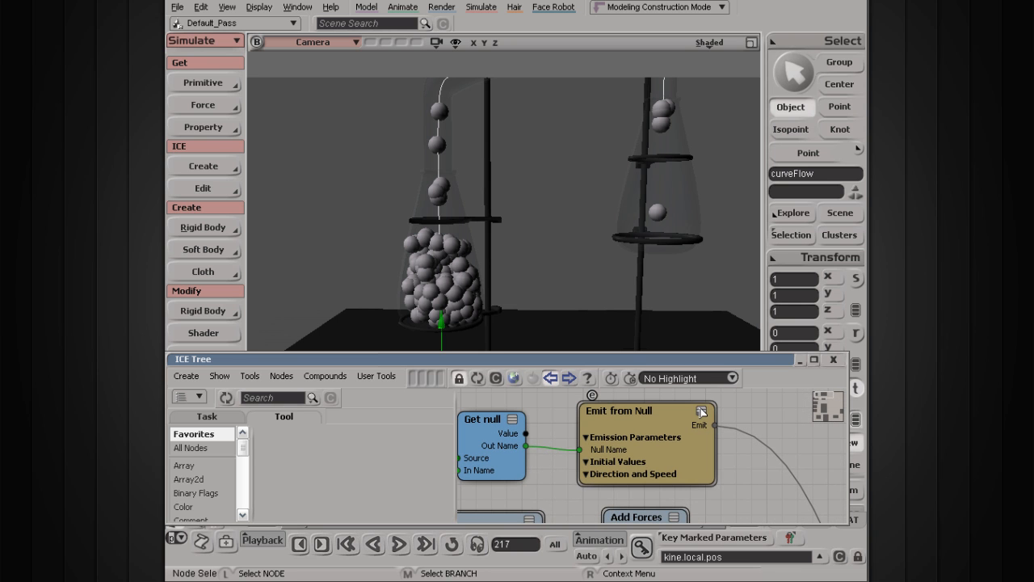
left_click(702, 412)
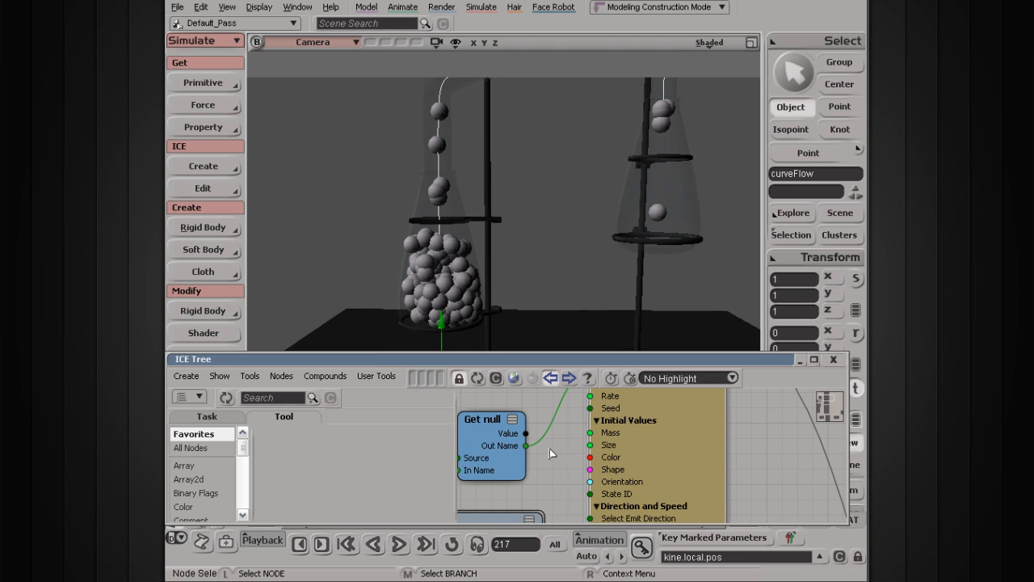
mouse_move(557, 439)
left_mouse_down()
mouse_move(568, 444)
mouse_move(563, 428)
mouse_move(569, 440)
left_mouse_up()
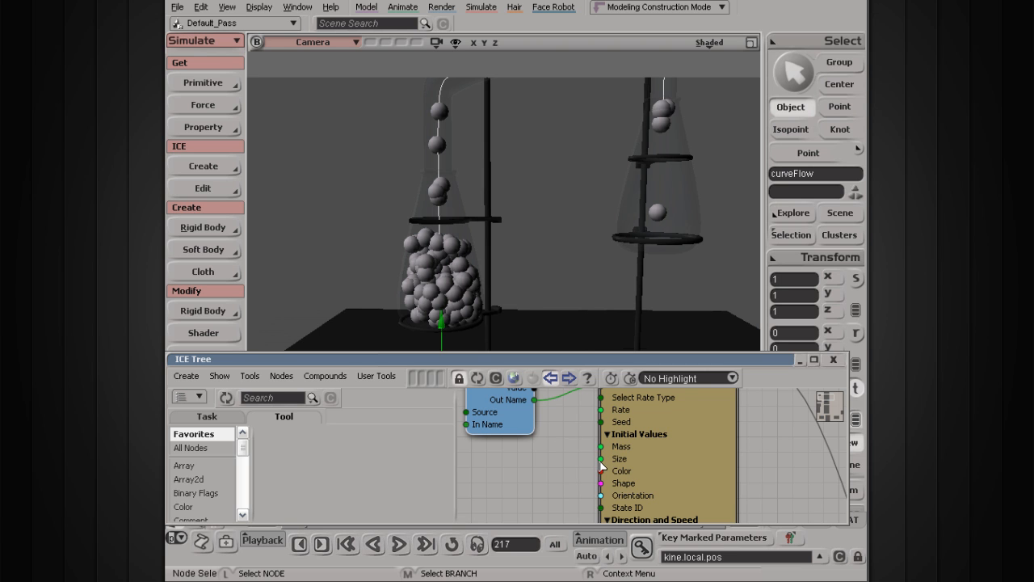
Step: Examine the Size port among the Emit from Null node's Initial Values and the particles in both flasks
mouse_move(602, 466)
key("s")
left_click_drag(520, 427, 592, 446)
middle_click_drag(593, 446, 570, 479)
left_click_drag(570, 480, 577, 441)
scroll(576, 440, "up", 2)
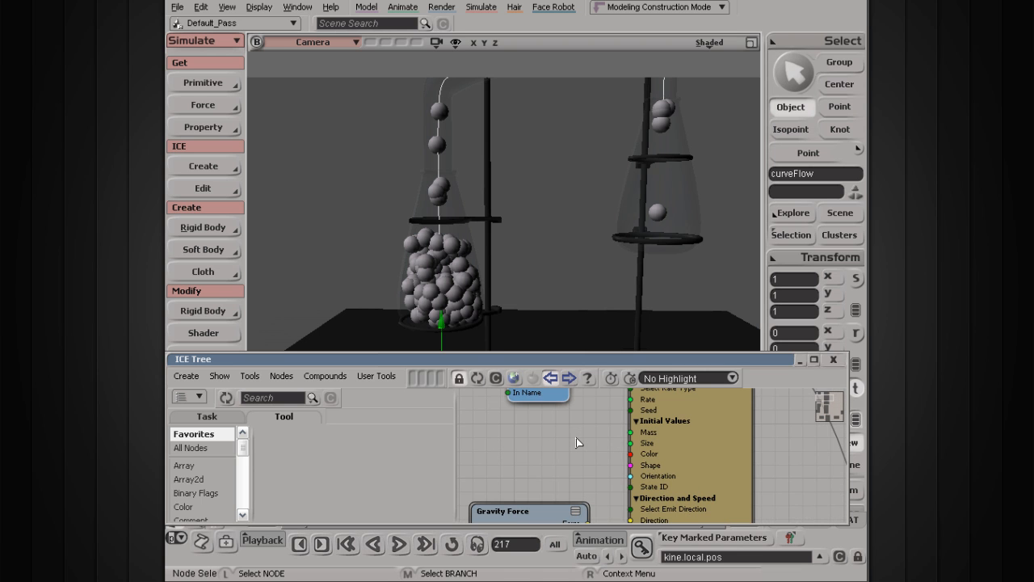
key("s")
left_click_drag(584, 420, 568, 436)
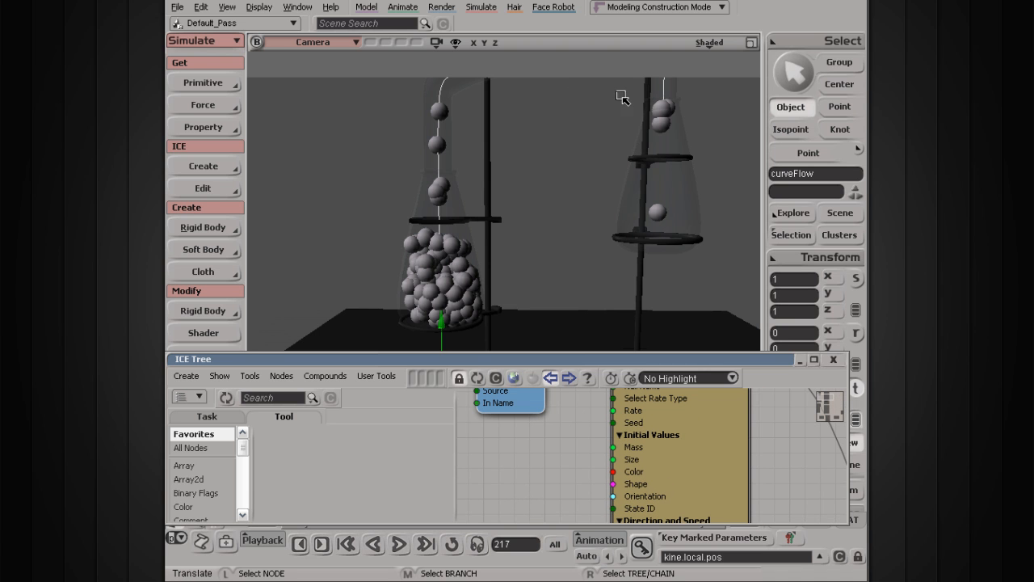
scroll(458, 255, "down", 2)
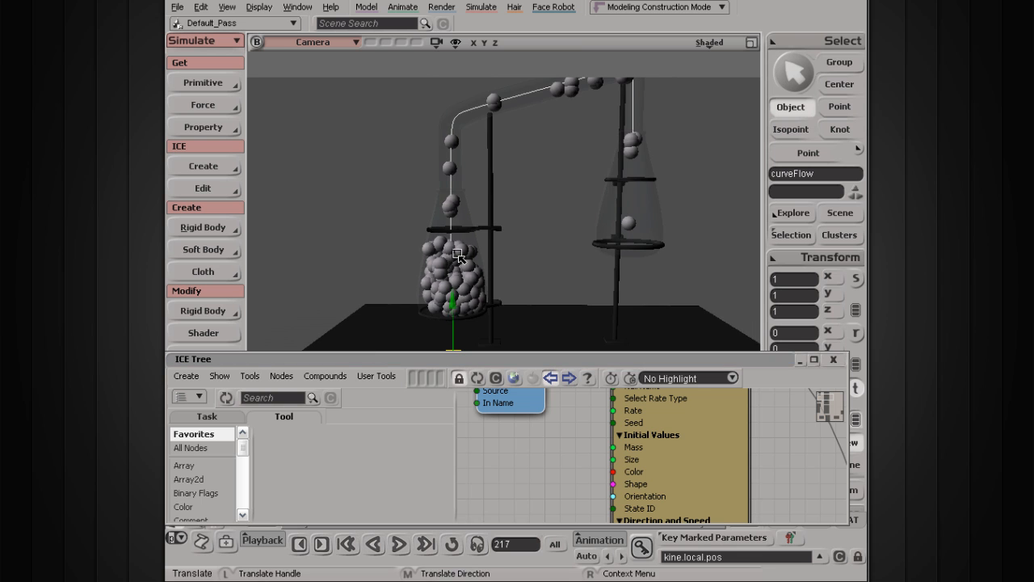
key("s")
left_click_drag(524, 205, 470, 213)
key("s")
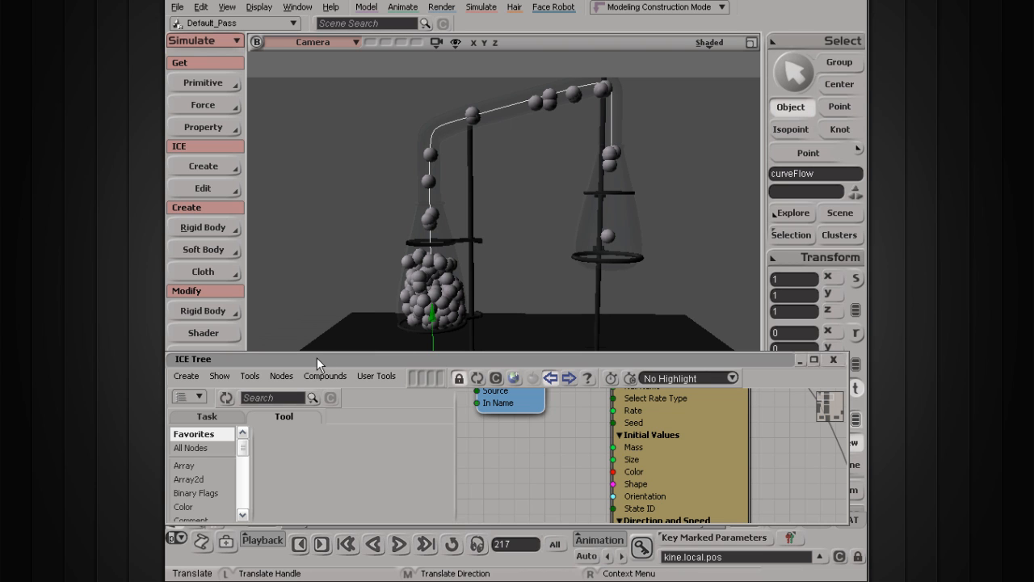
left_click(275, 398)
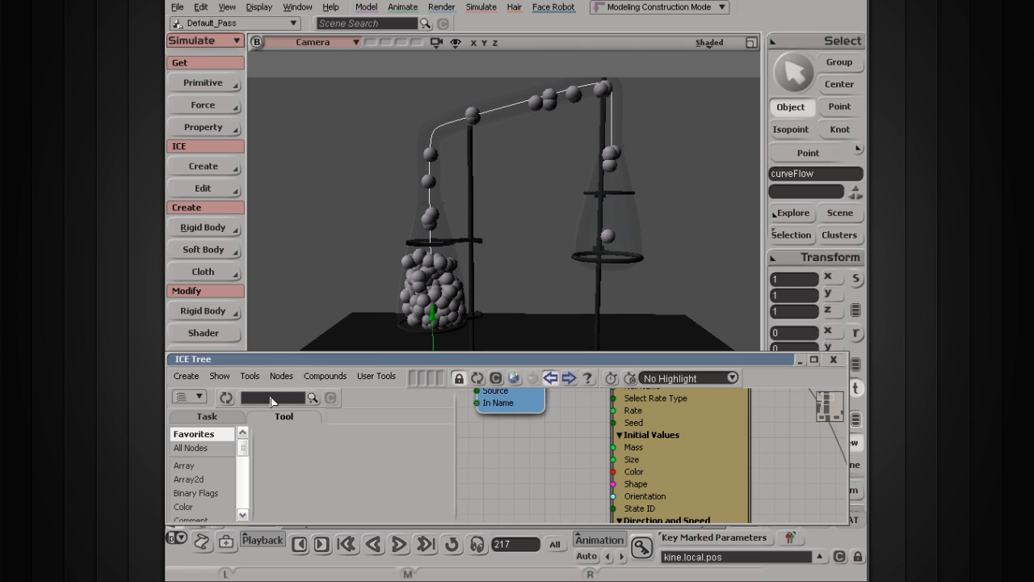
type("ran")
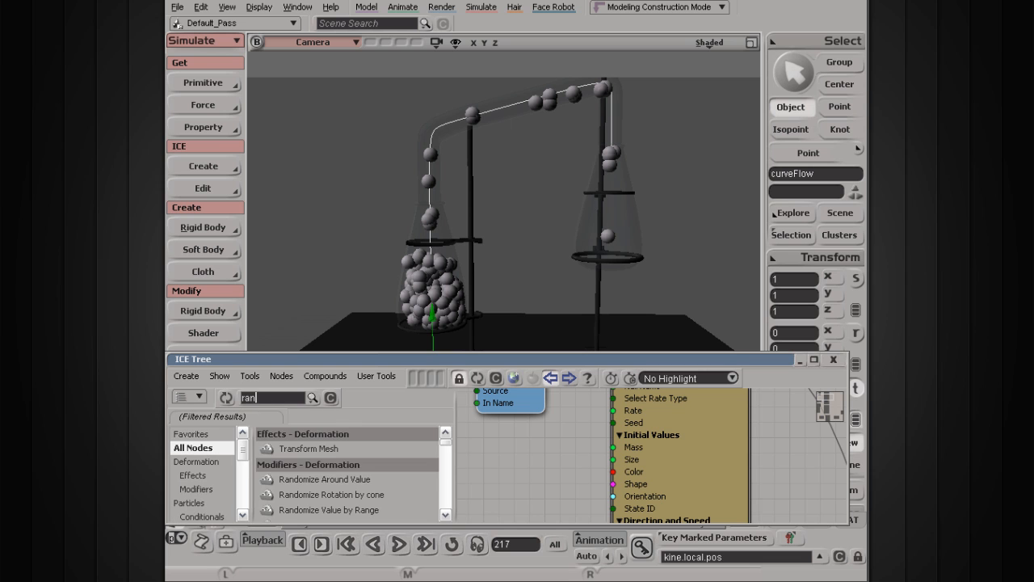
type("d")
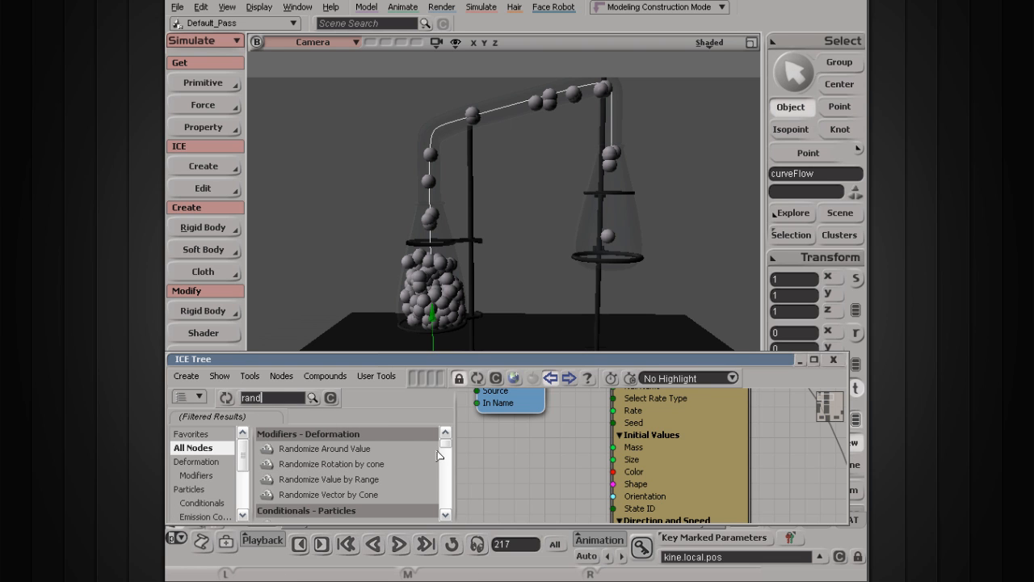
left_click(330, 398)
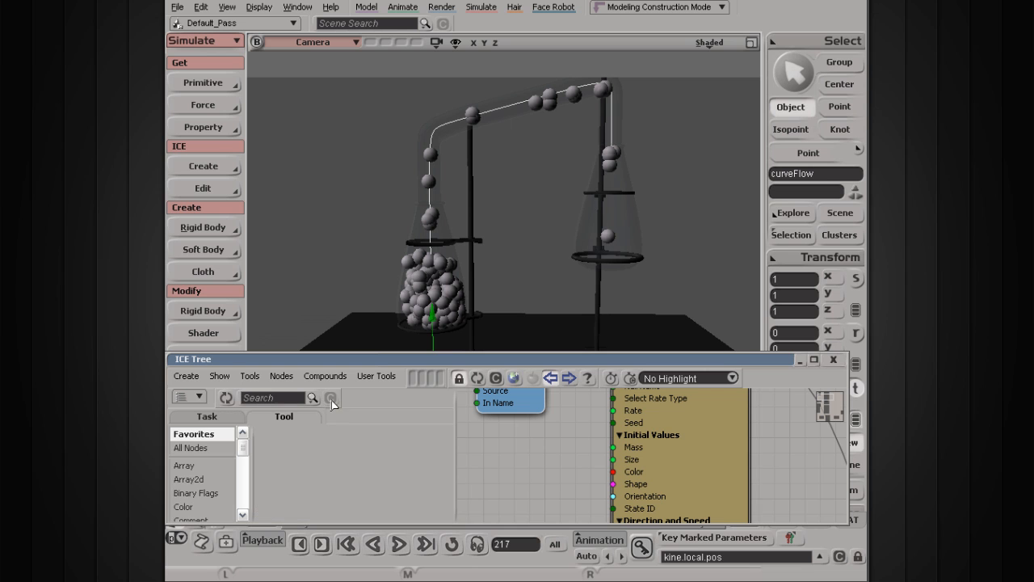
Step: Add a Randomize Around Value node from the particle Modifiers and place it beside the Emit from Null node
left_click(217, 416)
scroll(215, 509, "down", 3)
scroll(215, 510, "down", 2)
left_click(194, 482)
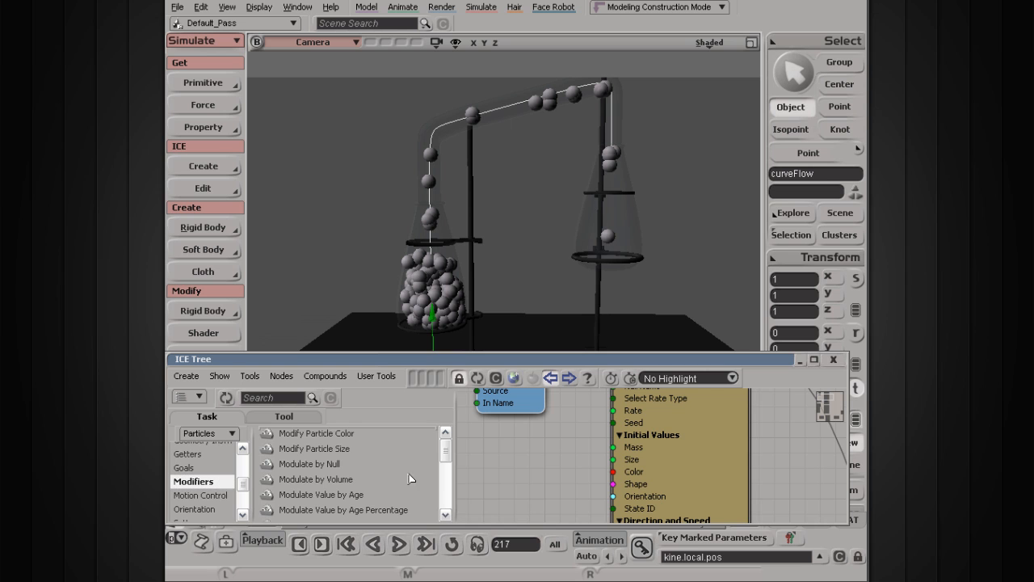
left_click(446, 515)
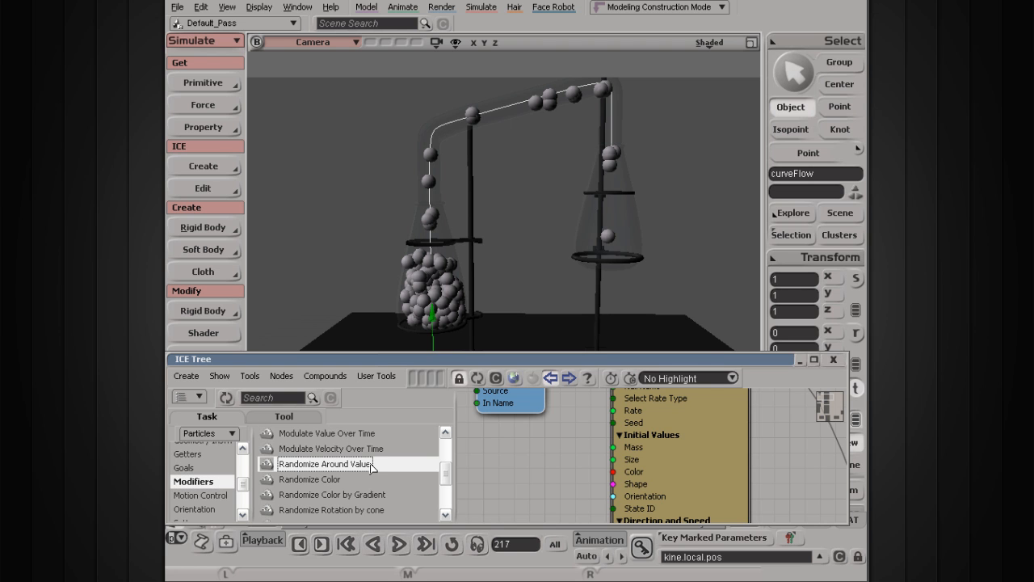
scroll(364, 483, "down", 1)
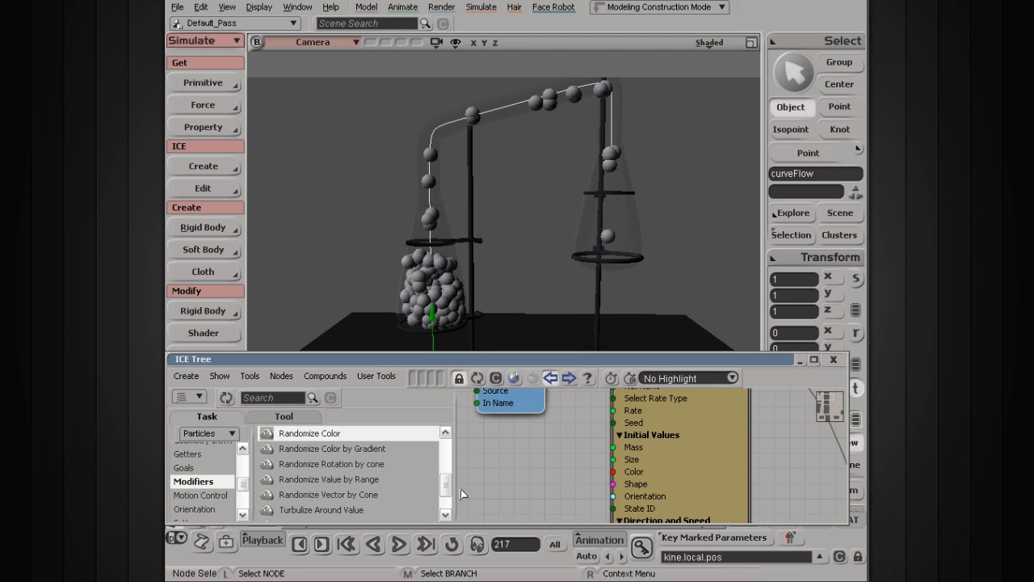
left_click_drag(447, 488, 448, 501)
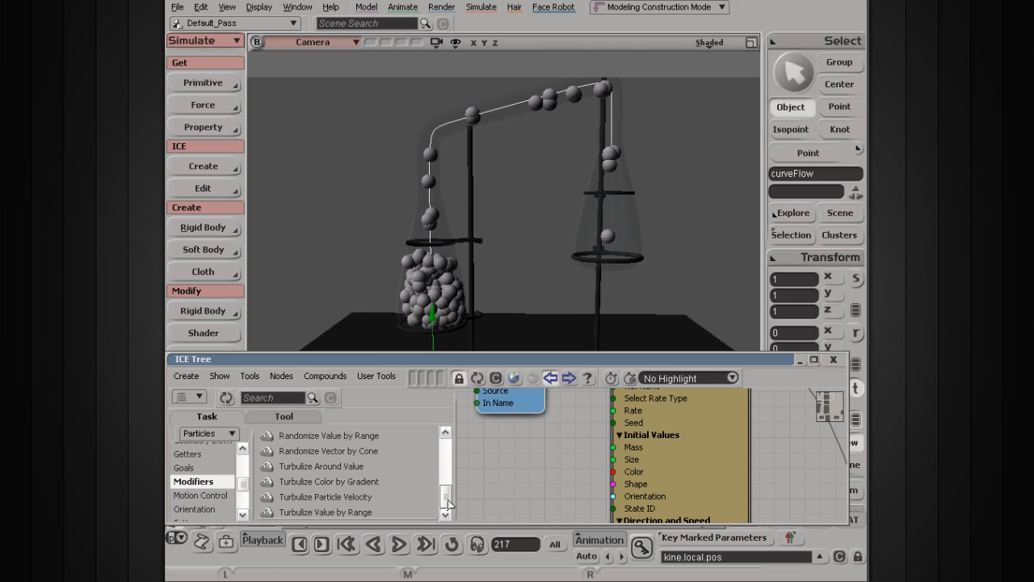
left_click_drag(447, 496, 446, 473)
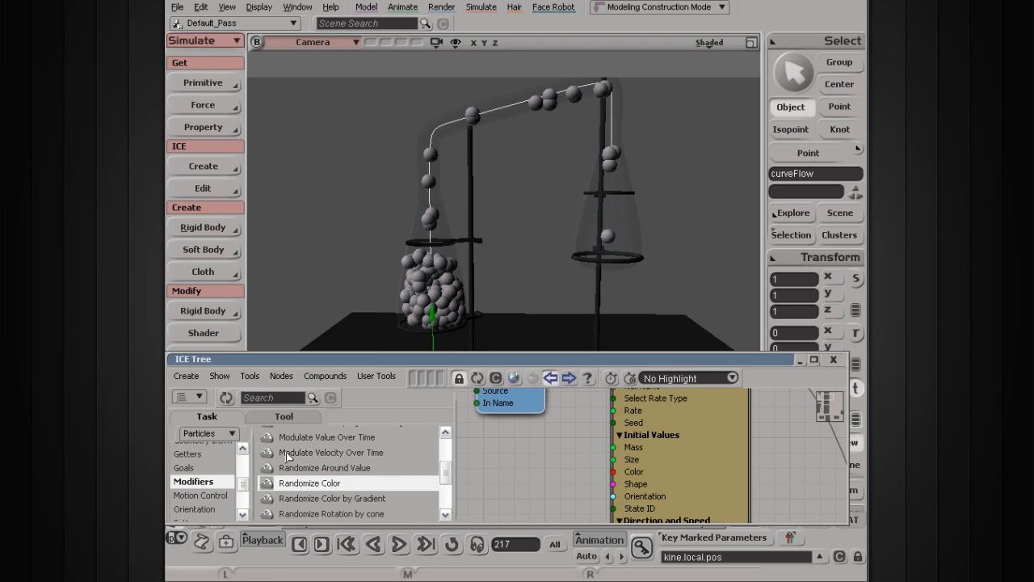
left_click_drag(284, 472, 493, 455)
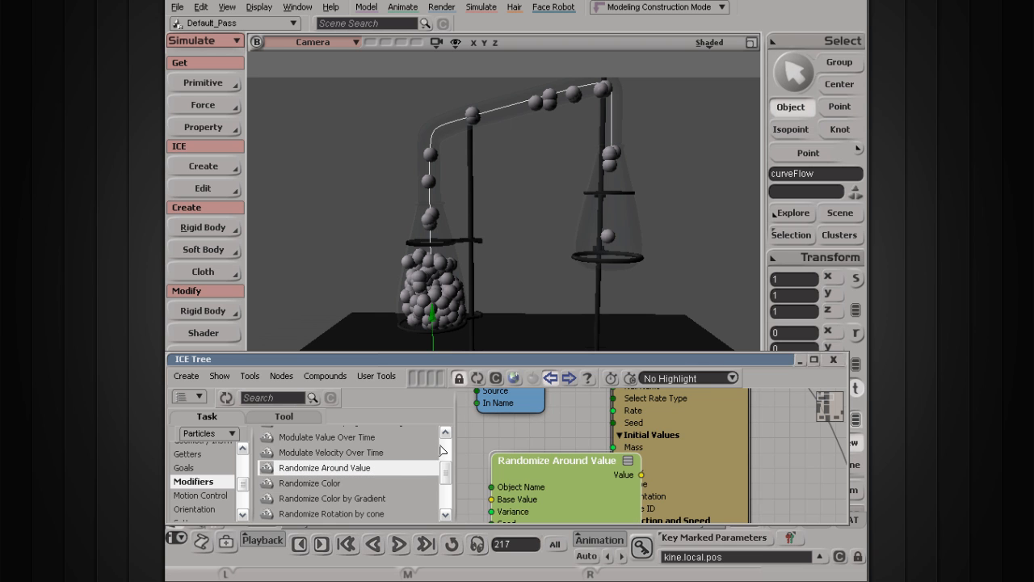
left_click_drag(558, 485, 550, 442)
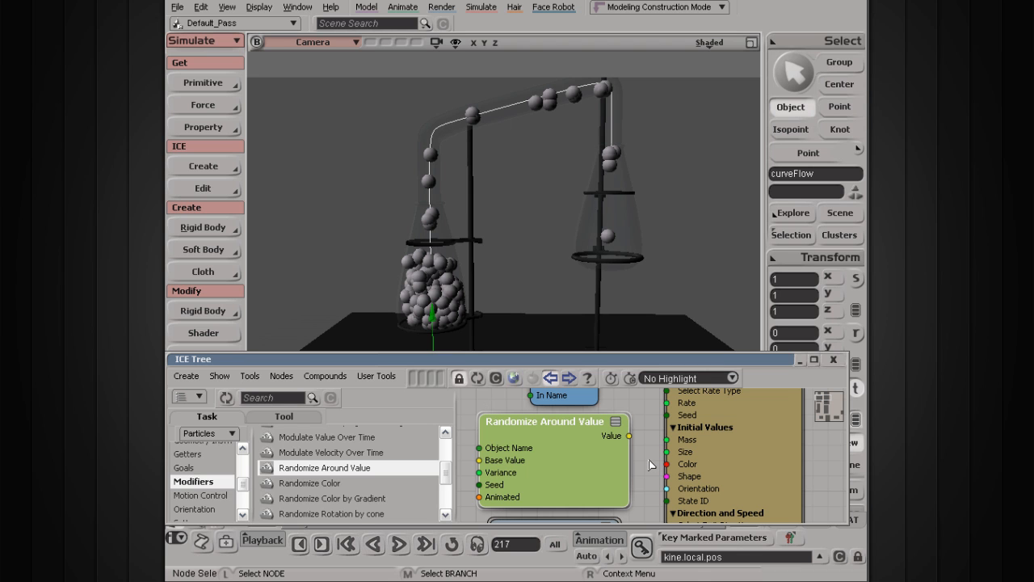
Step: Connect the Randomize Around Value node's Value output to the Size input of Emit from Null, and play the simulation
double_click(728, 473)
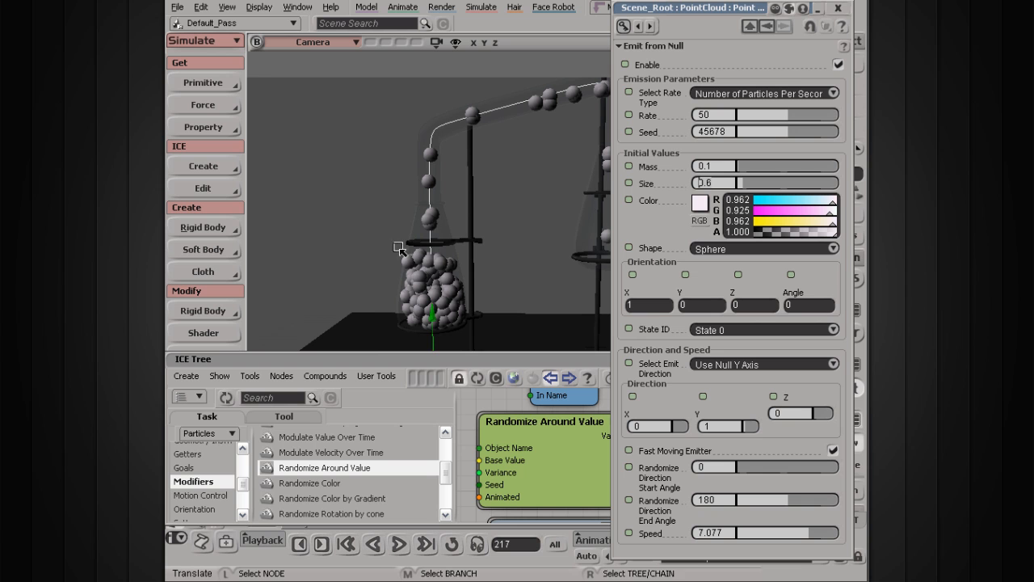
left_click(843, 8)
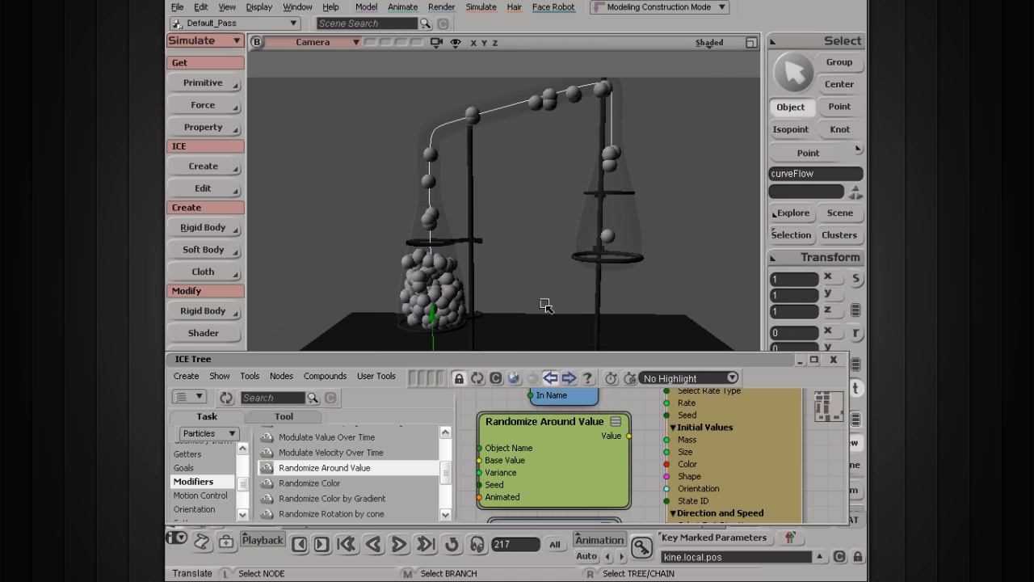
left_click_drag(629, 435, 688, 458)
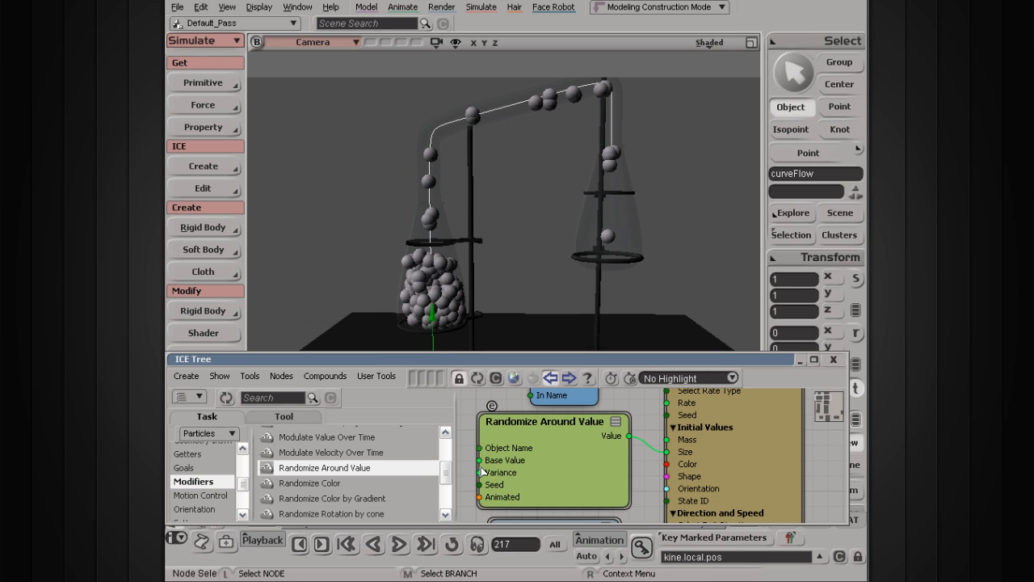
left_click(399, 546)
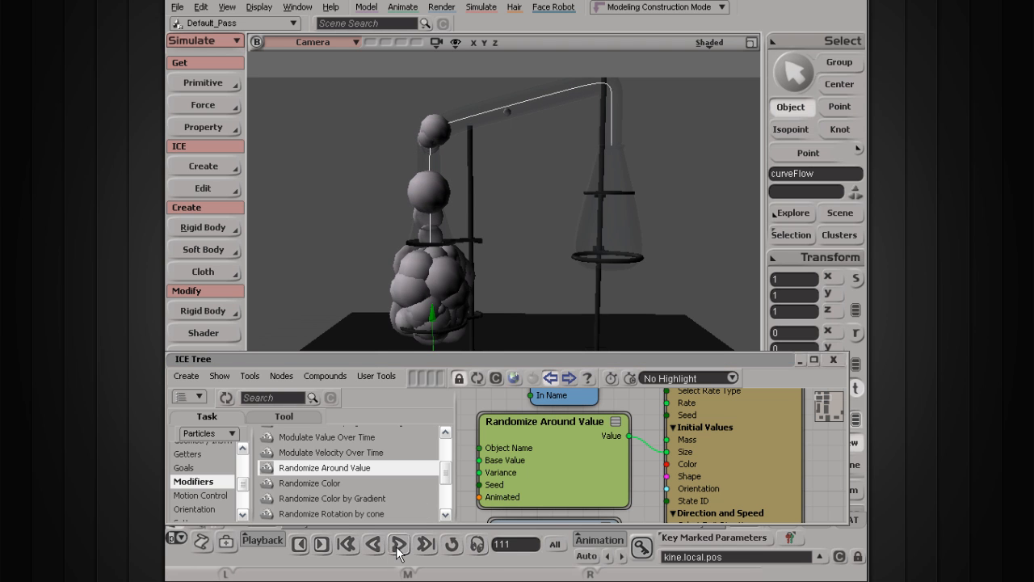
Step: Open the Randomize Around Value properties and set the Base Value to 2
double_click(563, 435)
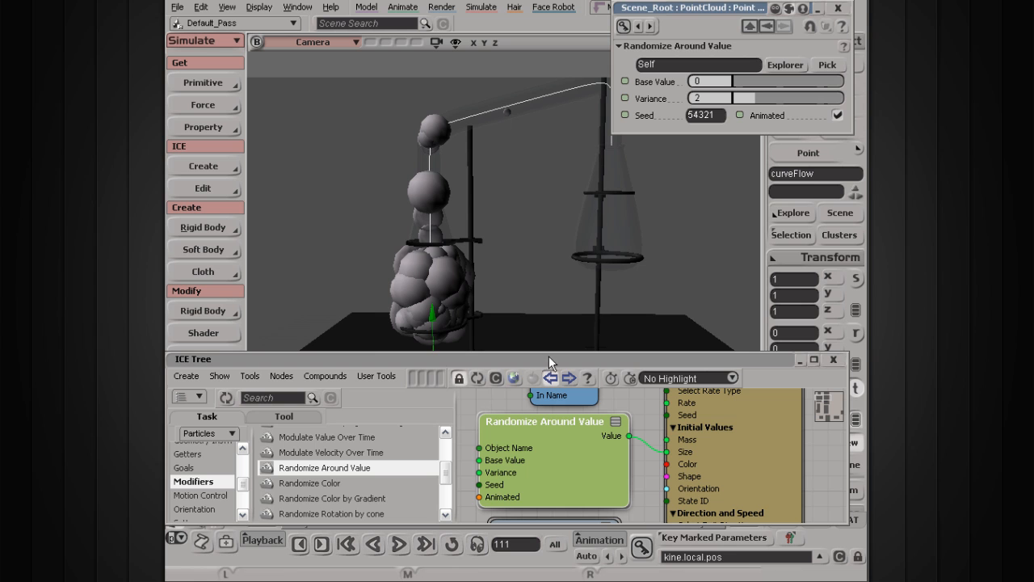
left_click_drag(709, 9, 664, 111)
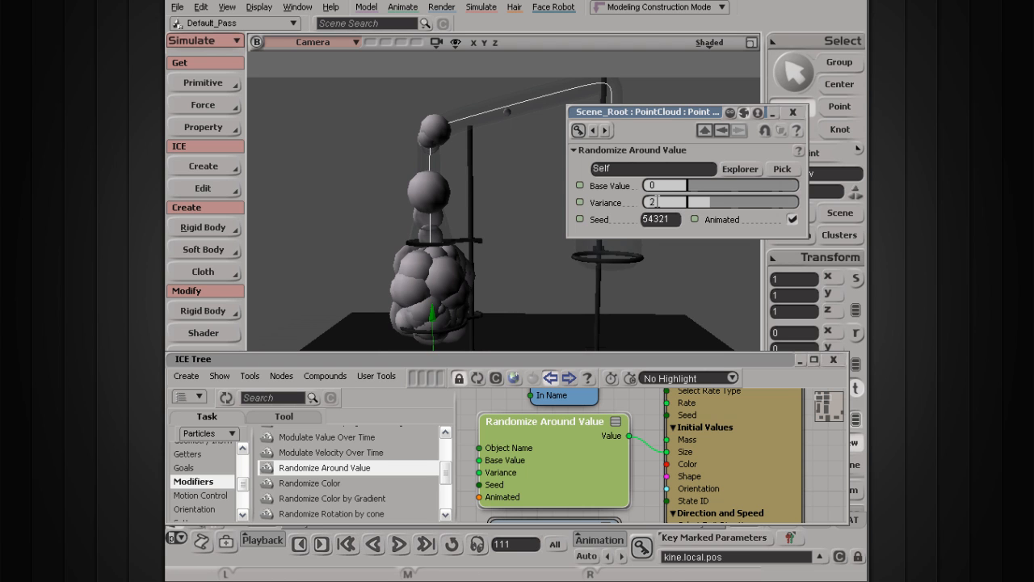
double_click(654, 202)
left_click_drag(660, 200, 621, 200)
left_click(669, 186)
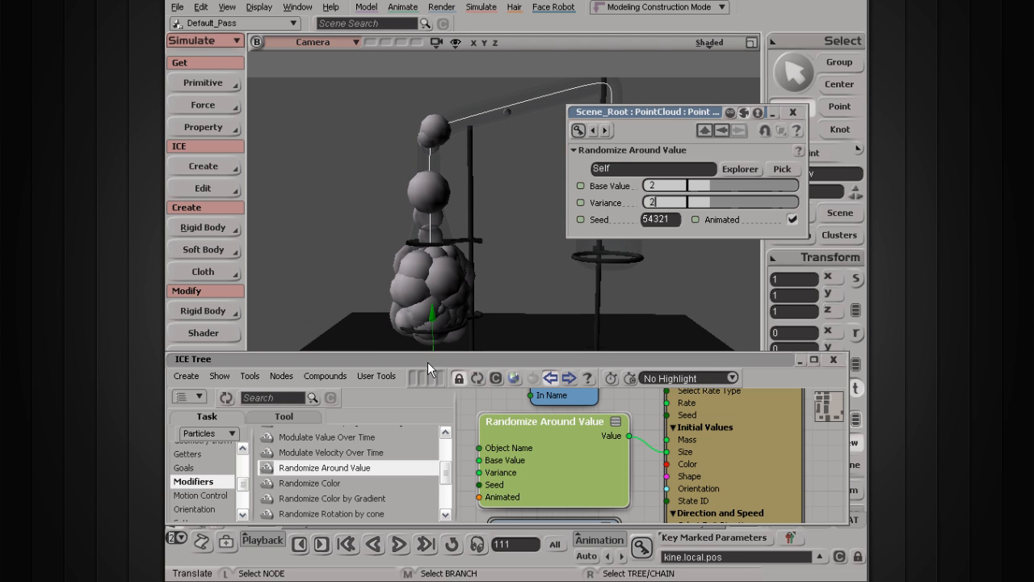
Step: Play the simulation with the current sizes, then set the Randomize Around Value Base Value to 0.6 and replay it
left_click(399, 546)
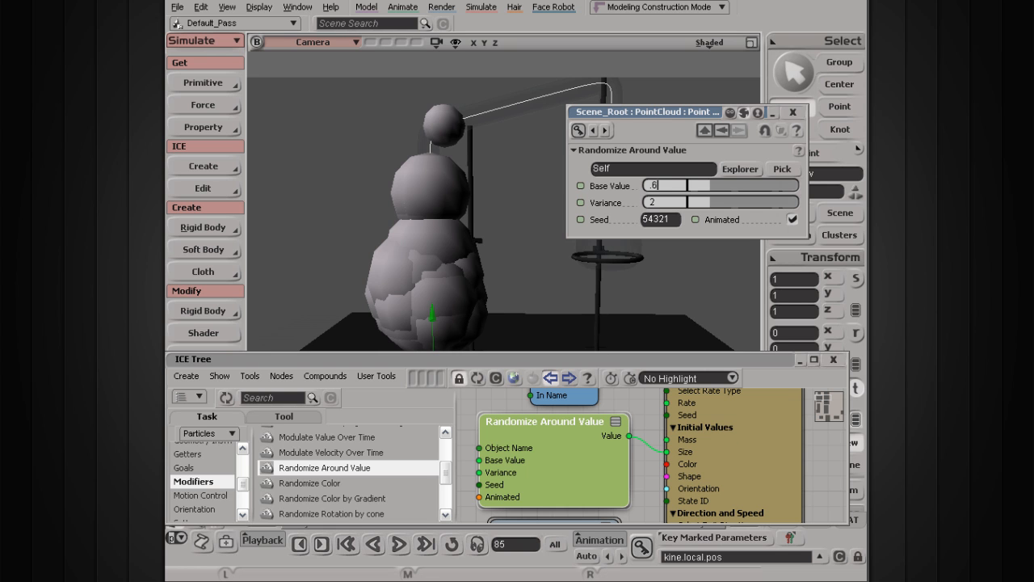
key("Return")
left_click(399, 544)
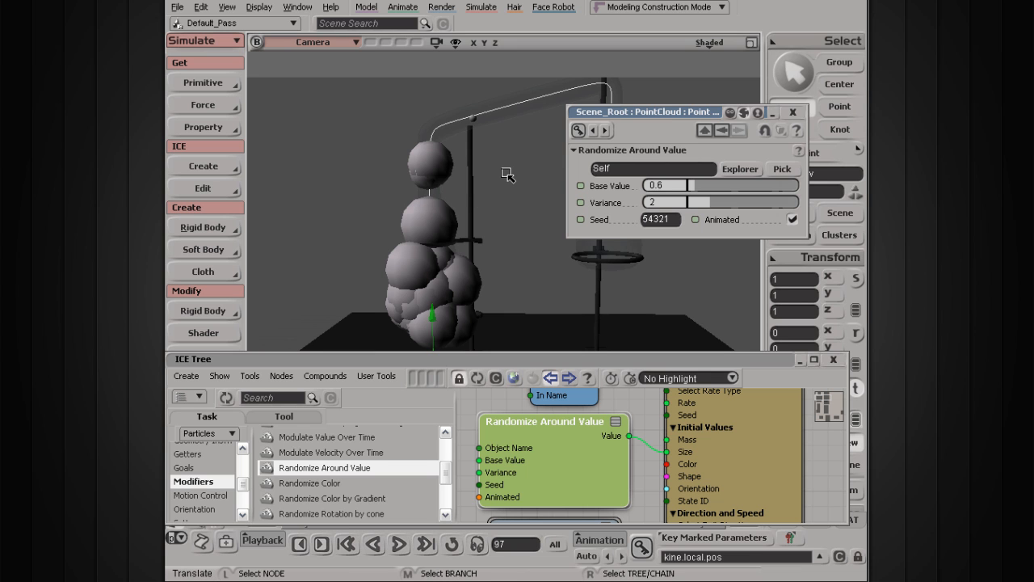
Step: Try a Variance of 0 and a Base Value of 0.972, playing the simulation after each change
left_click_drag(700, 211, 686, 206)
left_click(397, 545)
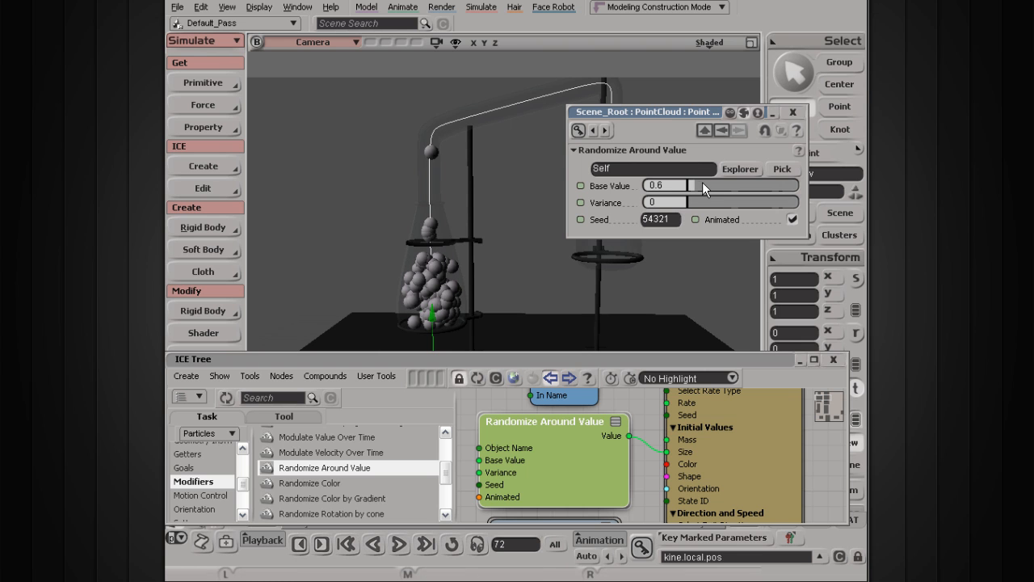
left_click_drag(696, 185, 699, 183)
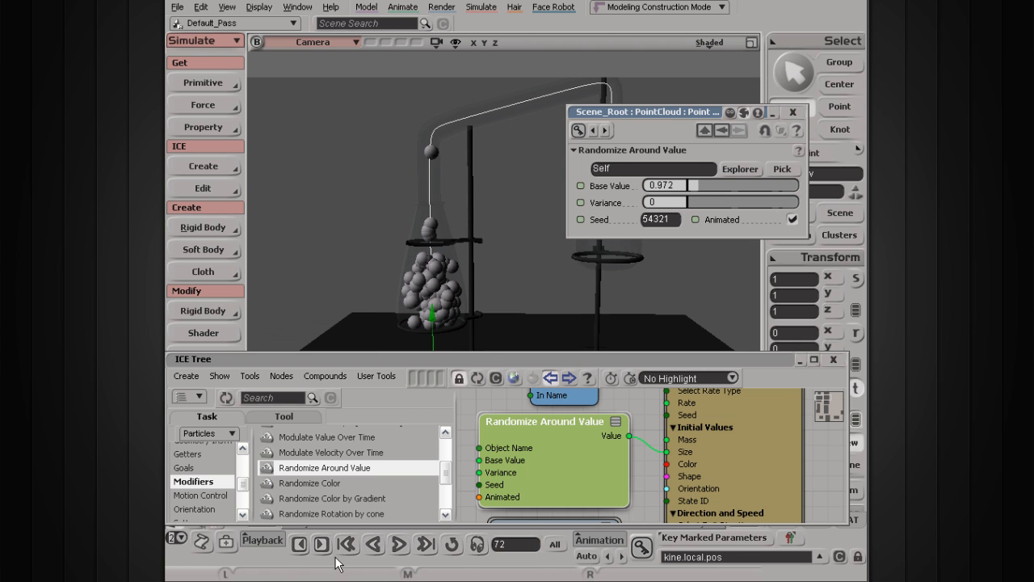
left_click(398, 545)
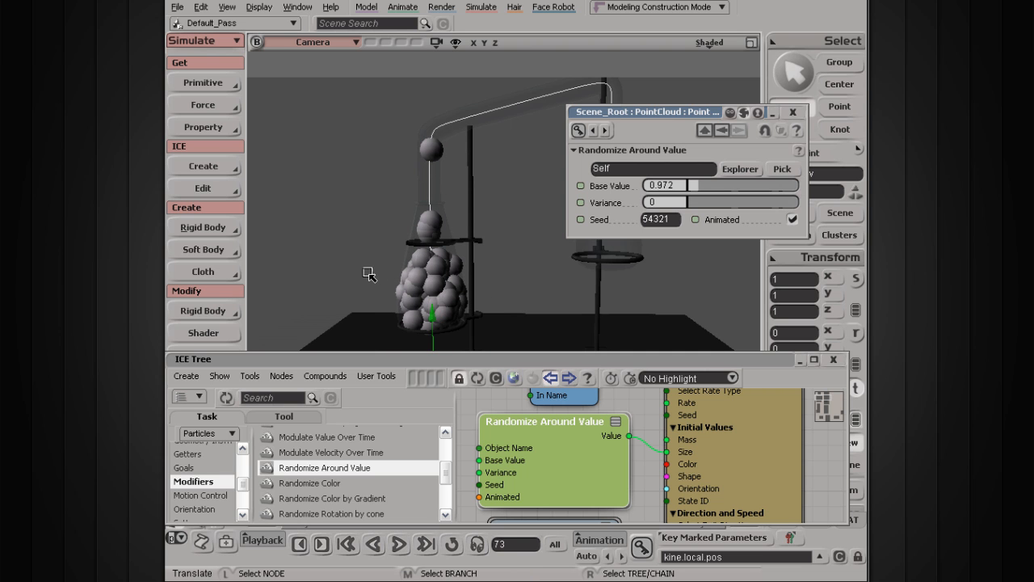
Step: Try Base Values of 0.8 and 0.417, playing the simulation after each change
double_click(660, 184)
type("0.8")
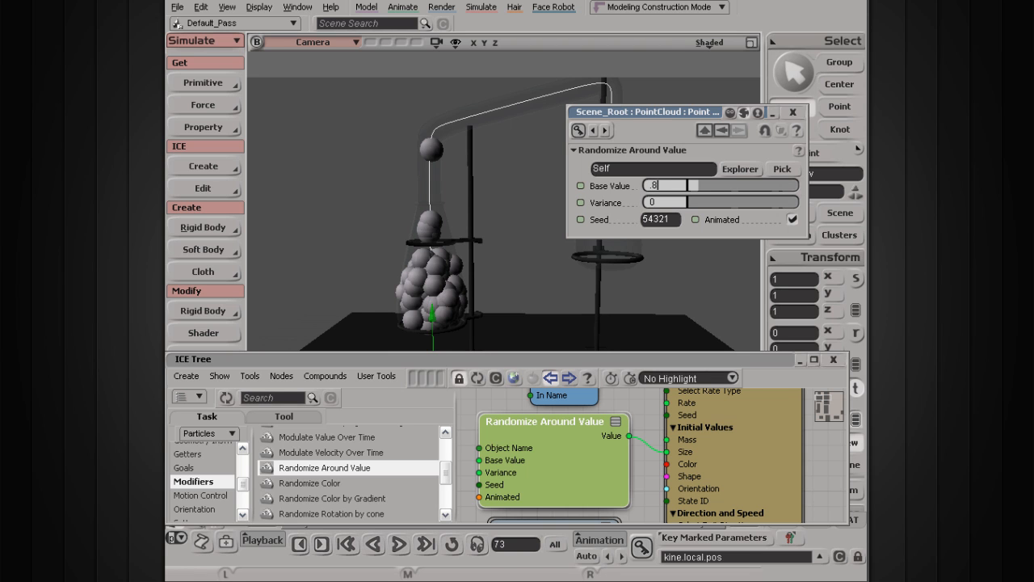
left_click(398, 544)
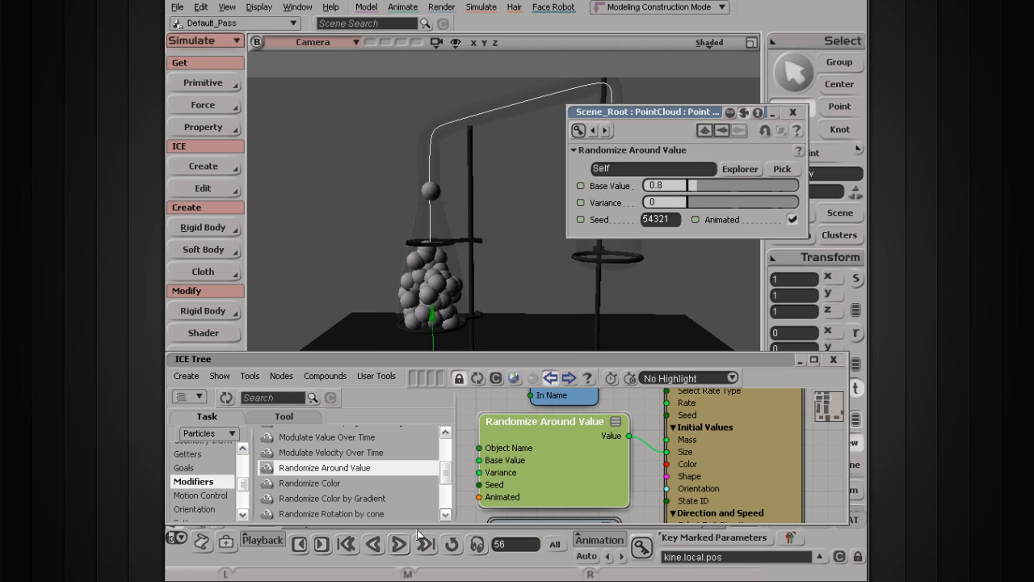
left_click_drag(704, 181, 692, 186)
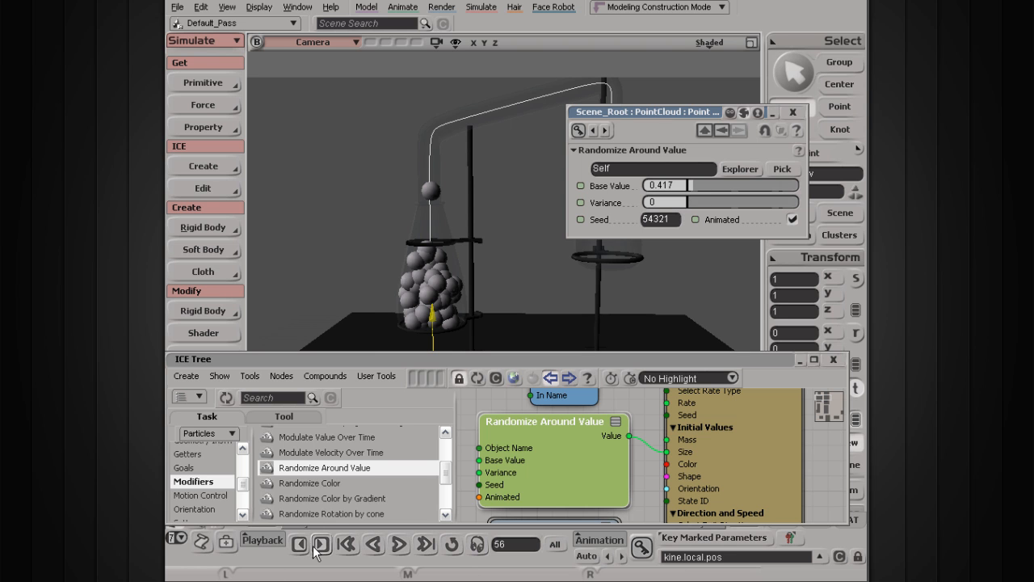
left_click(399, 544)
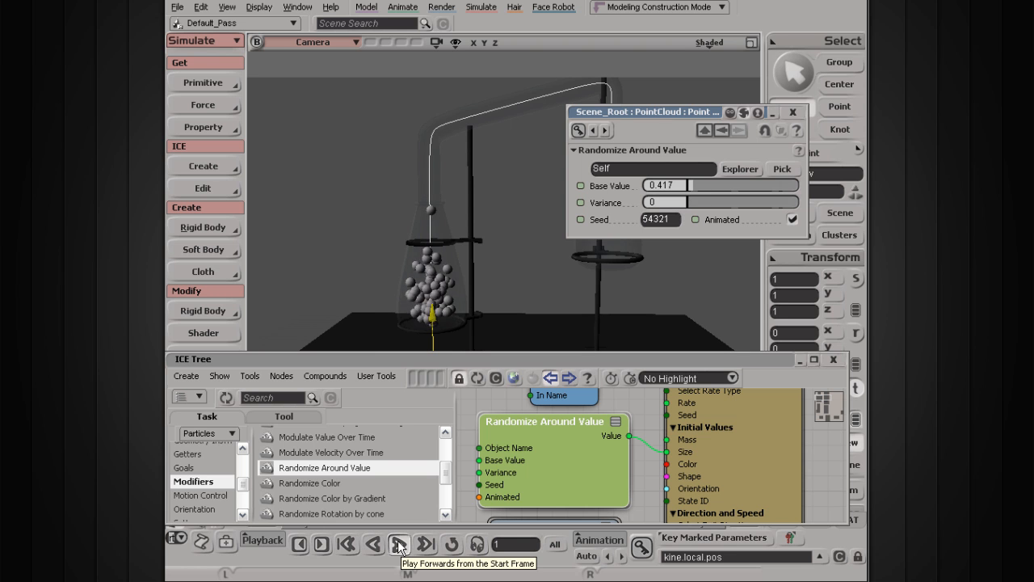
Step: Set the Randomize Around Value Base Value to 0.6 and its Variance to 0.2, and play the simulation
left_click(676, 186)
type(".6")
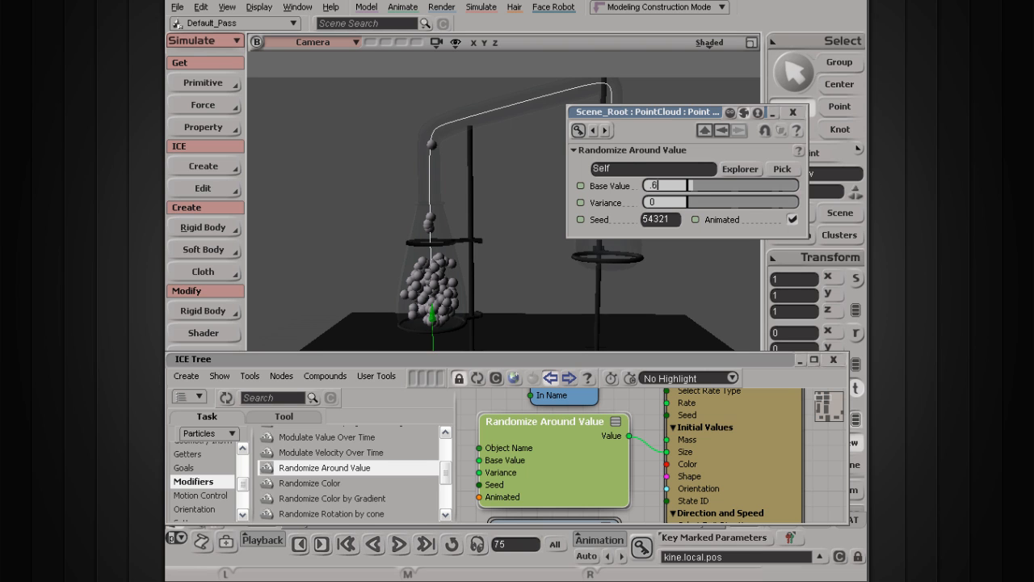
key("Return")
left_click(646, 202)
left_click_drag(670, 185, 610, 185)
left_click(680, 185)
left_click(397, 546)
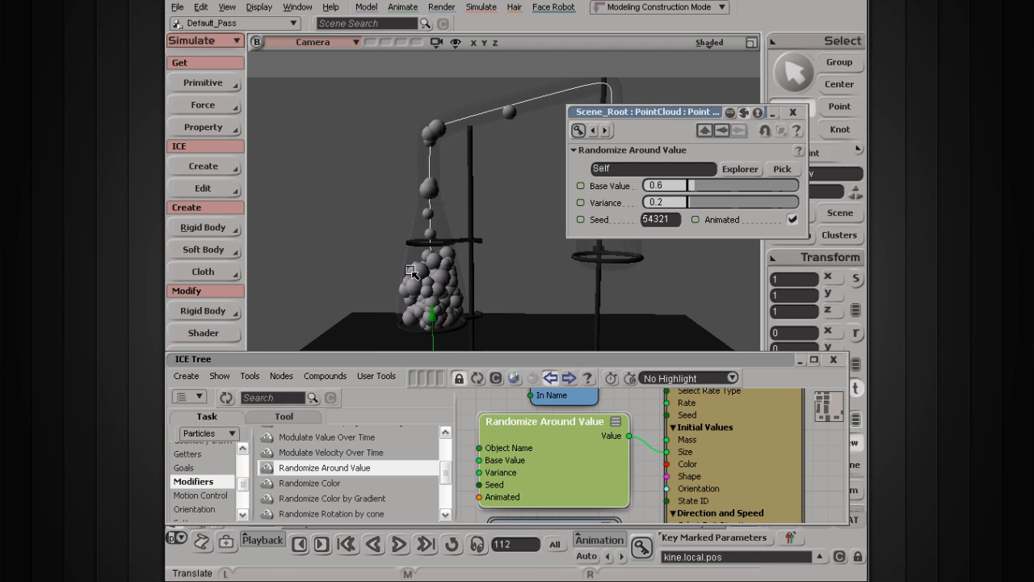
Step: Draw a render region around the filled flask to preview the varied particle sizes, and close the region
key("q")
left_click_drag(331, 176, 540, 343)
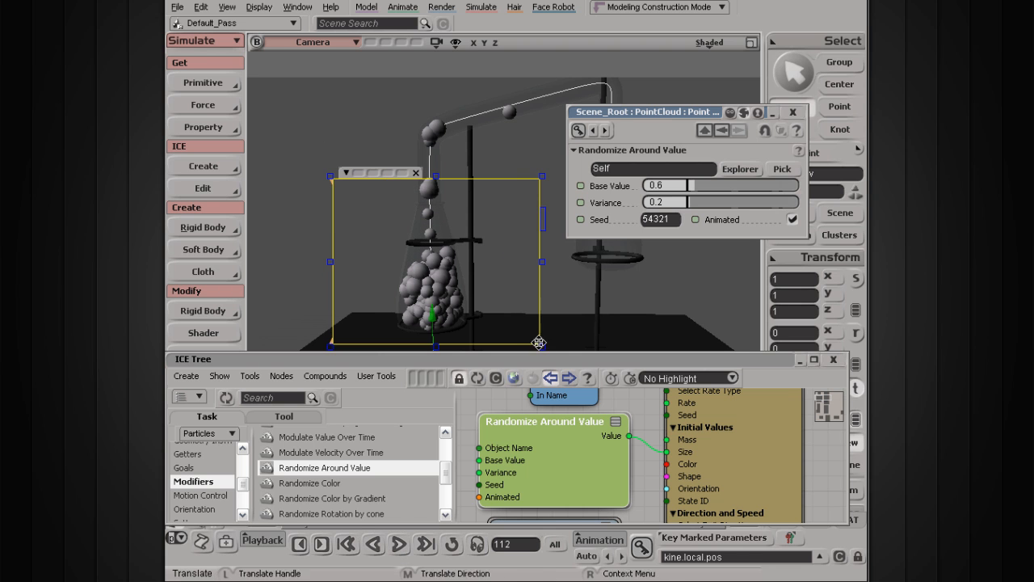
left_click(418, 174)
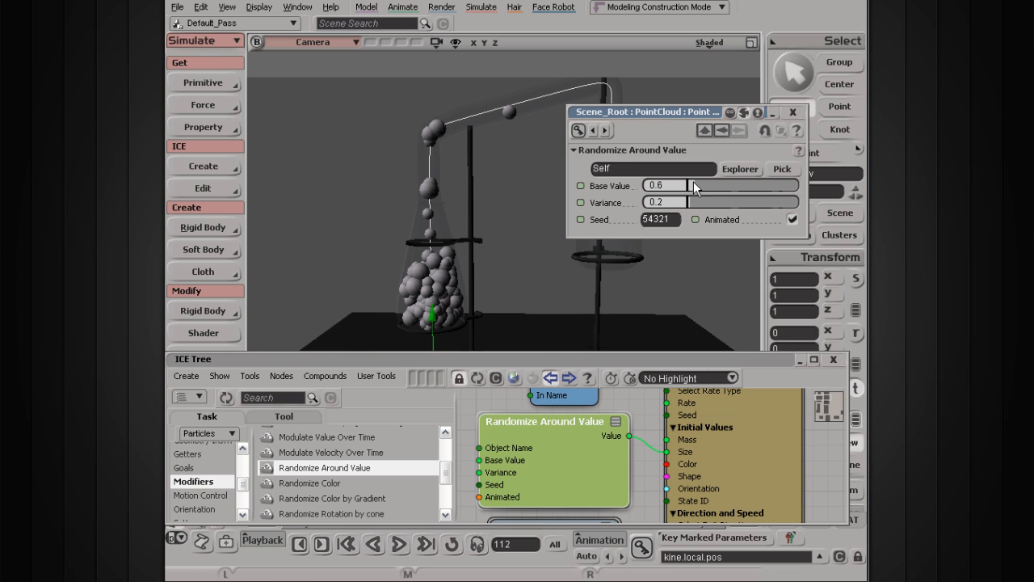
Step: Set the Base Value to 0.694, replay the simulation, and preview the flask and tube in a temporary render region
left_click_drag(697, 184, 697, 186)
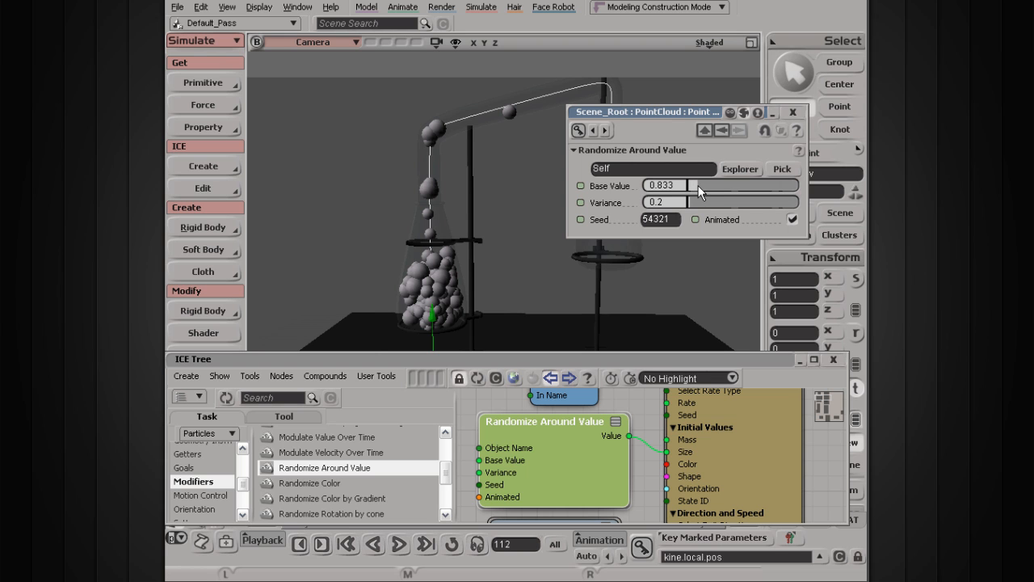
left_click(398, 546)
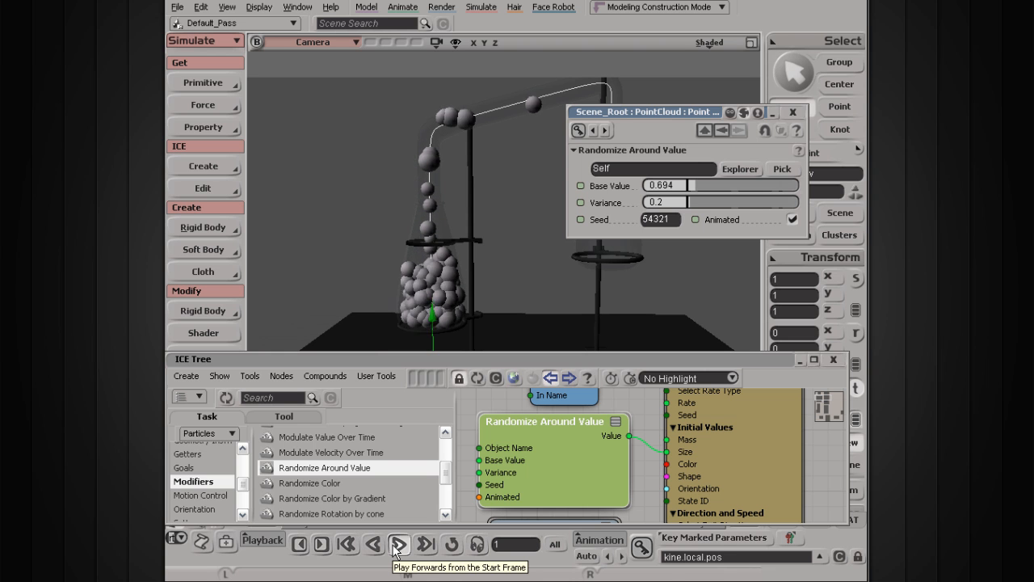
key("q")
mouse_move(352, 85)
left_mouse_down()
mouse_move(550, 286)
mouse_move(587, 338)
left_mouse_up()
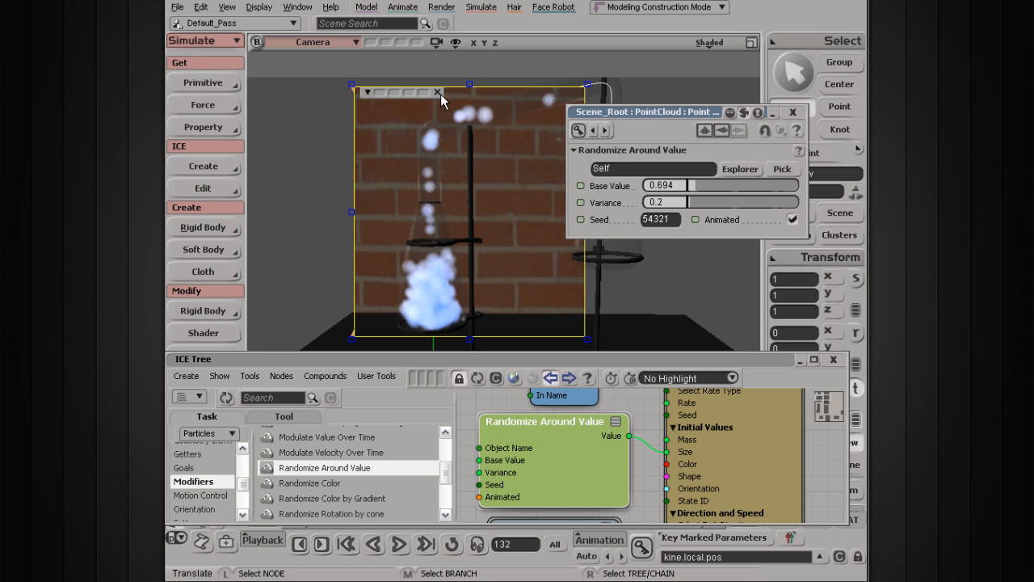
left_click(437, 91)
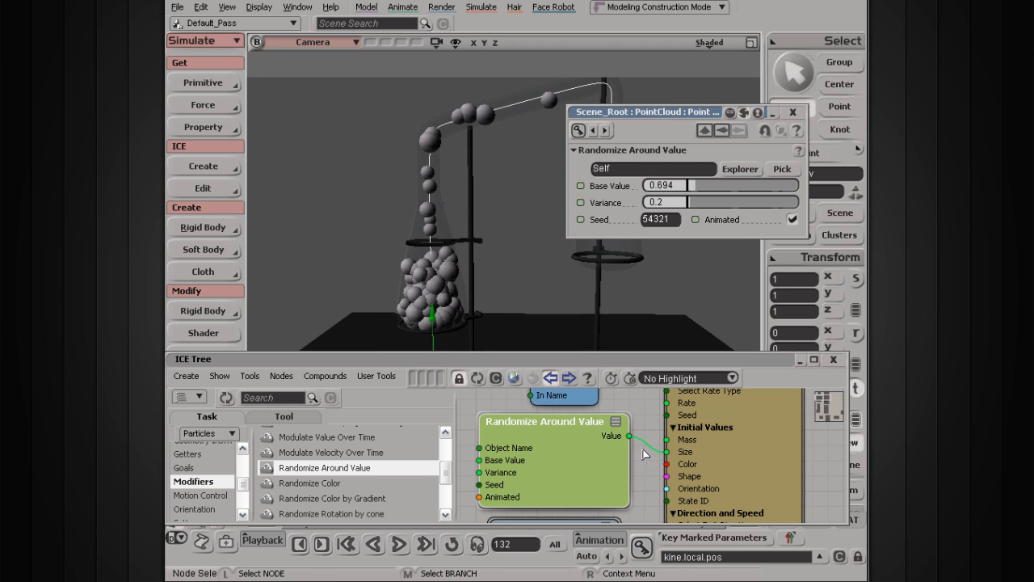
Step: Collapse the Randomize Around Value node and place it just below the Get null node, beside Emit from Null
key("z")
left_click_drag(548, 489, 566, 385)
key("z")
left_click_drag(674, 430, 636, 520)
left_click_drag(640, 418, 648, 482)
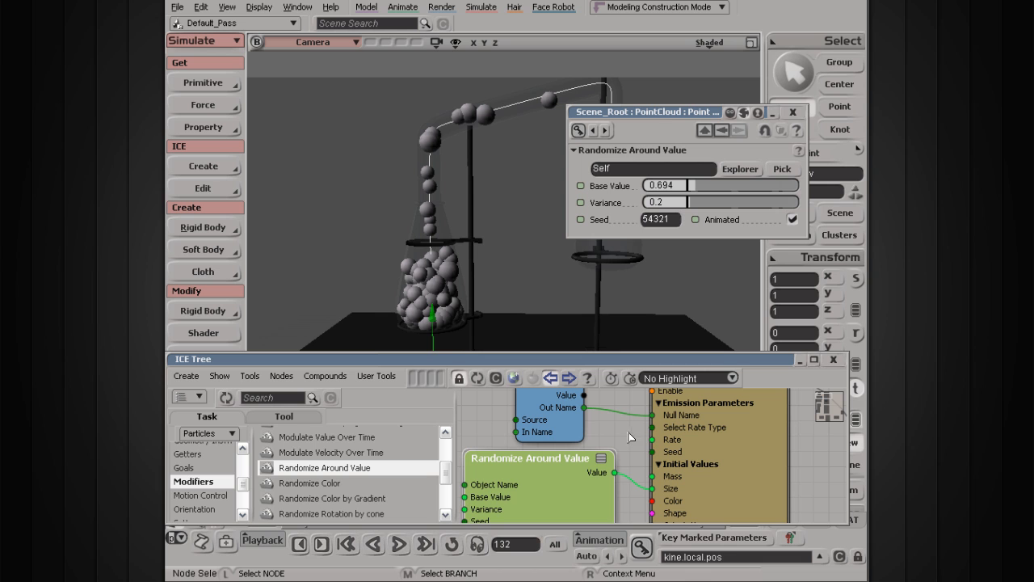
left_click(602, 460)
left_click_drag(562, 468, 535, 483)
left_click_drag(543, 475, 601, 495)
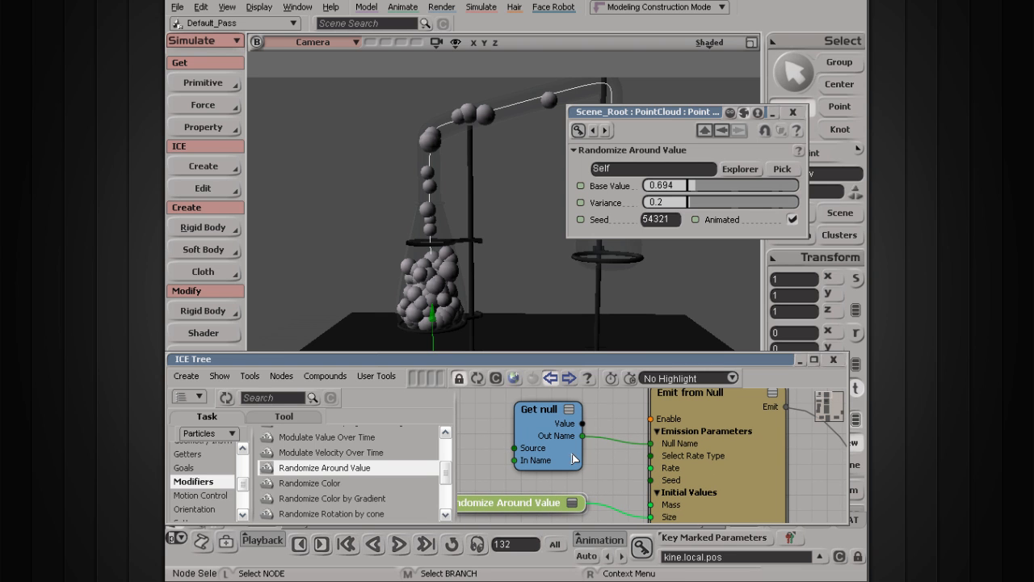
left_click_drag(516, 503, 539, 520)
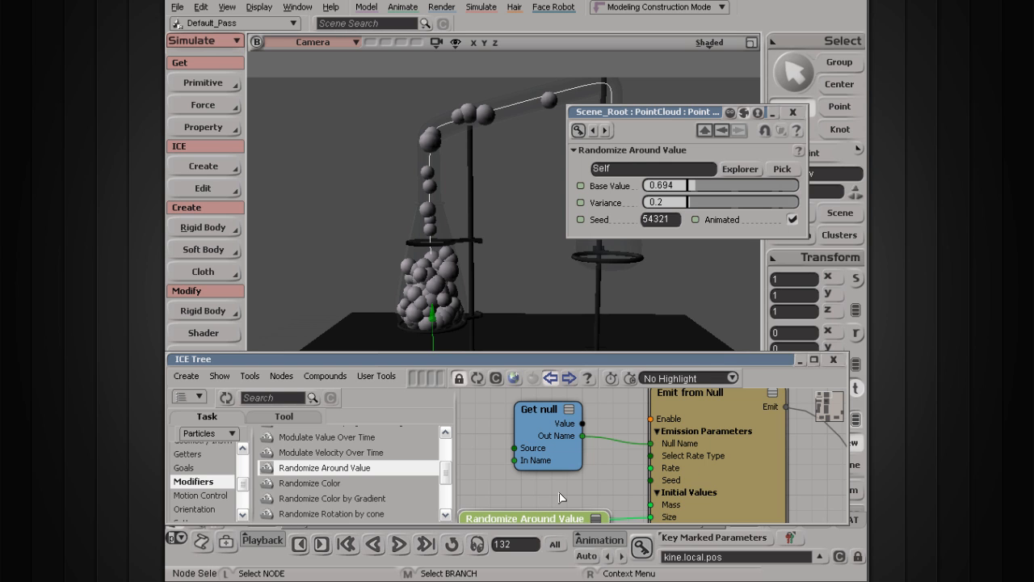
Step: Examine the Flow Along Curve node's speed inputs and play the simulation to watch the particles travel along the curve
left_click_drag(549, 480, 558, 348)
left_click_drag(555, 467, 568, 396)
left_click_drag(571, 493, 575, 413)
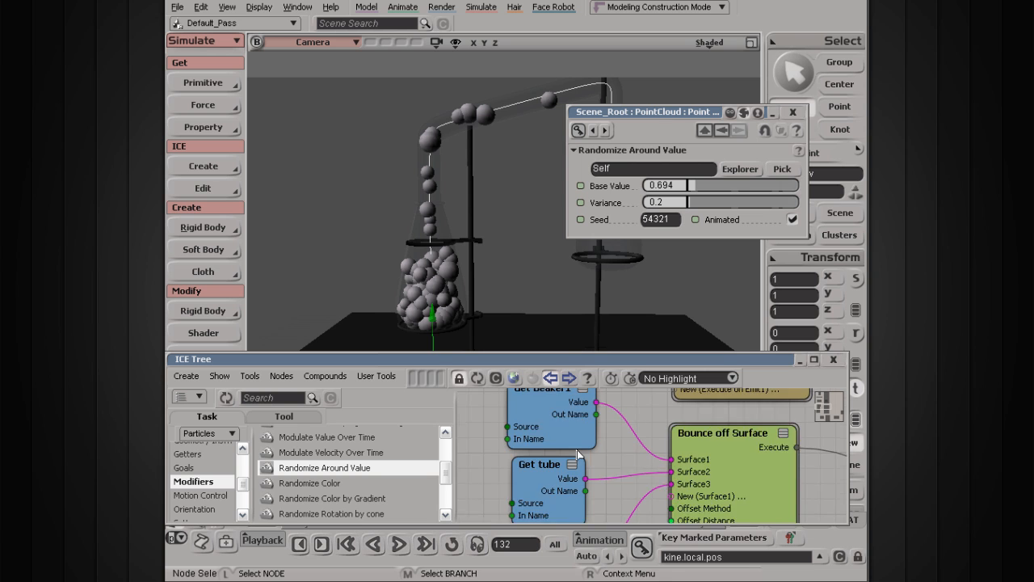
left_click_drag(568, 478, 553, 300)
left_click_drag(635, 471, 554, 379)
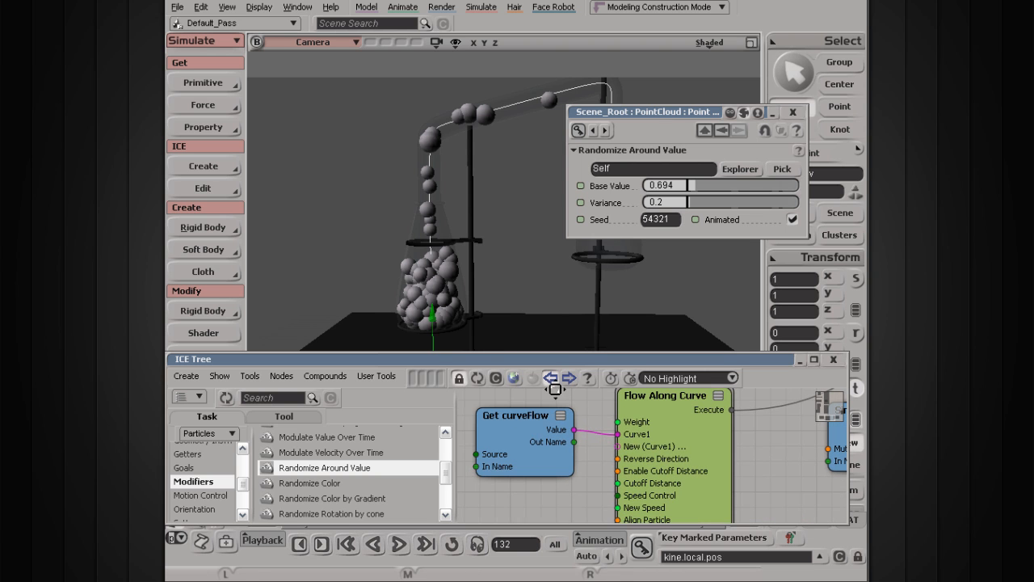
left_click_drag(562, 459, 574, 414)
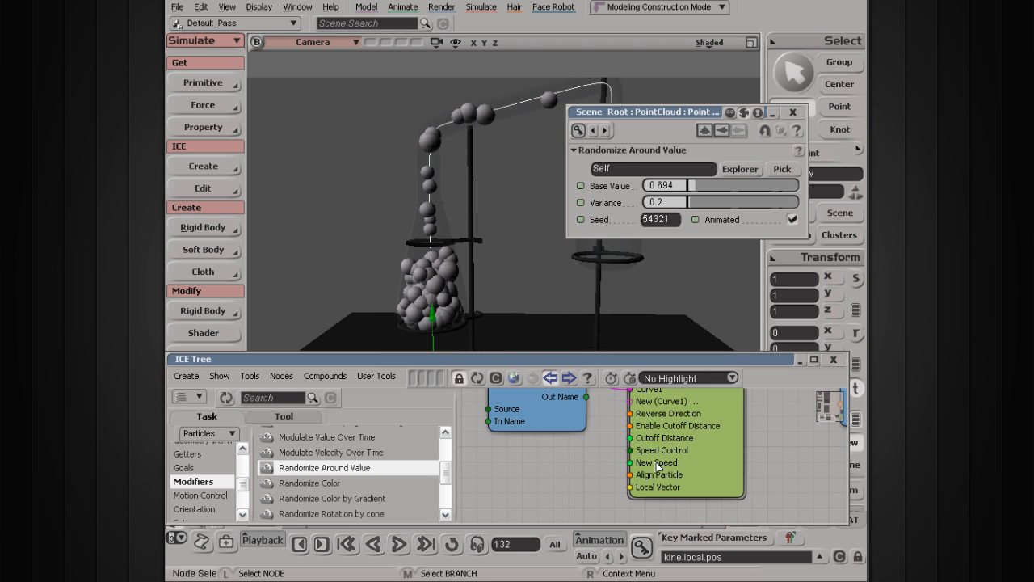
left_click(399, 546)
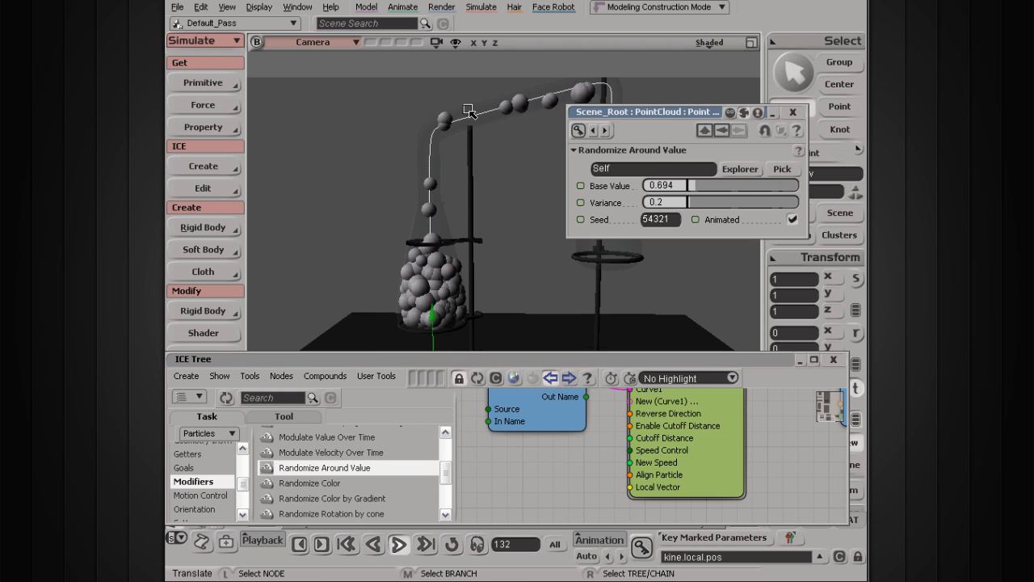
Step: Close the Randomize Around Value properties and review the speed settings in the Flow Along Curve properties
left_click(794, 111)
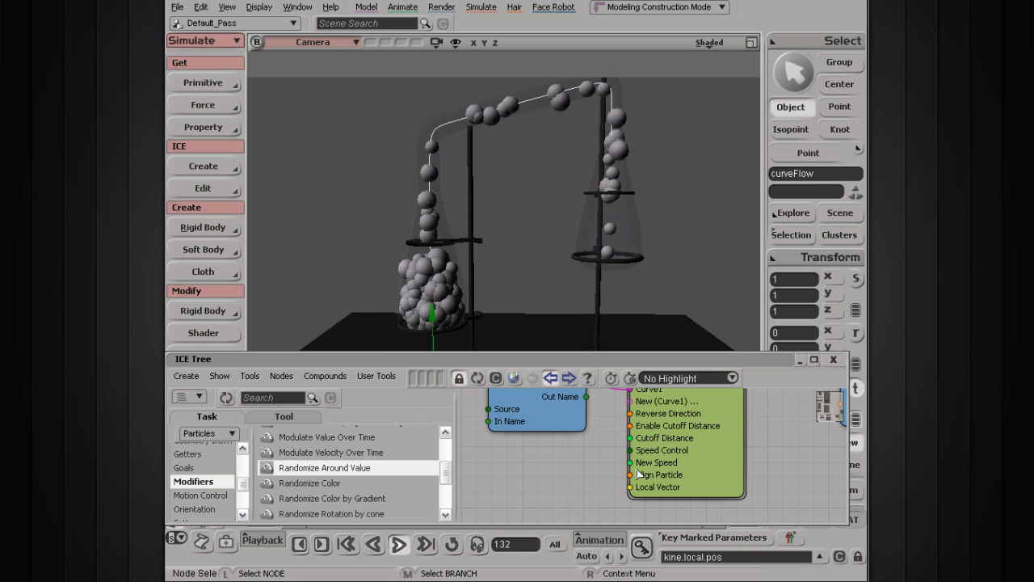
double_click(669, 455)
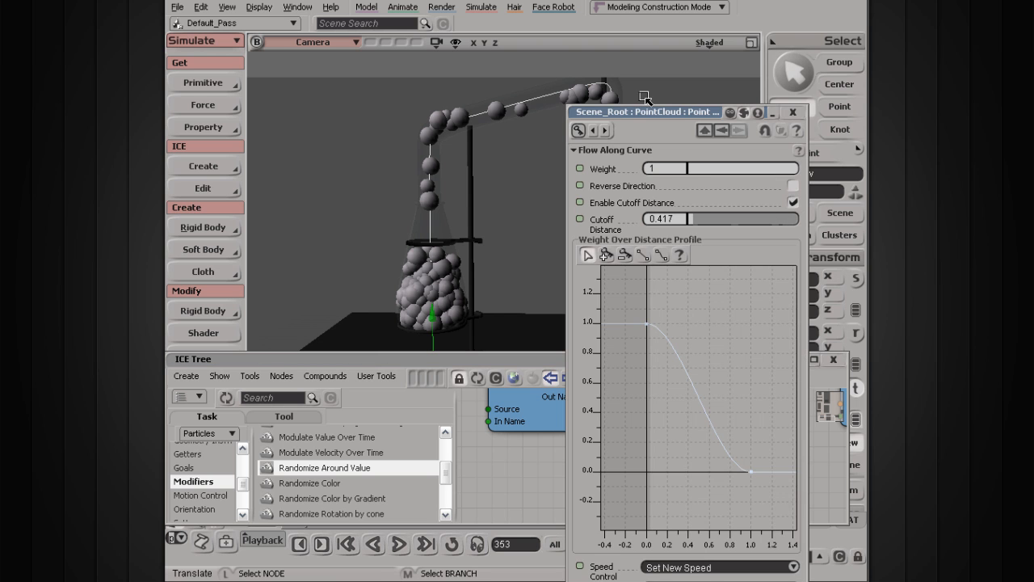
left_click_drag(638, 111, 620, 2)
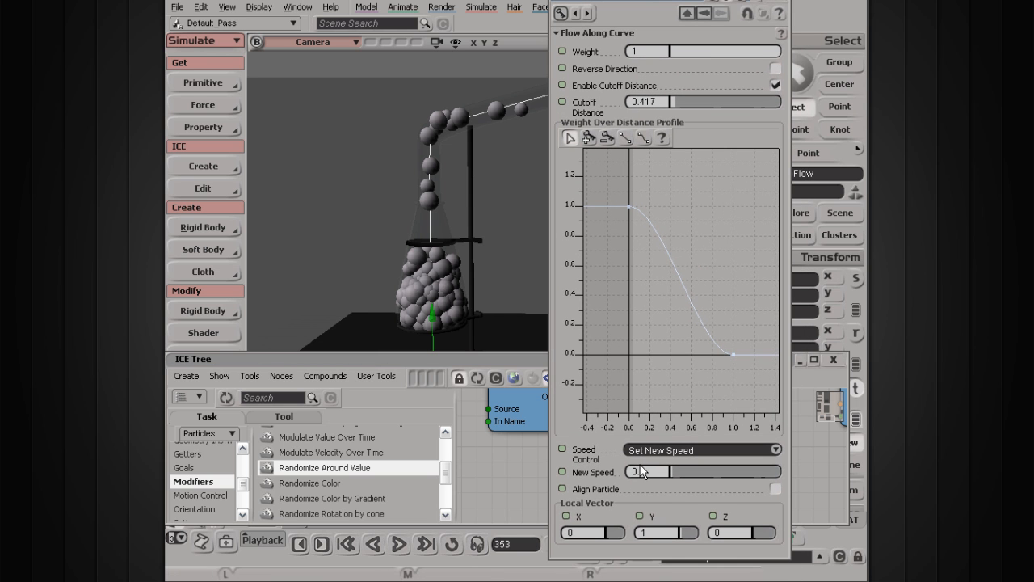
left_click(782, 2)
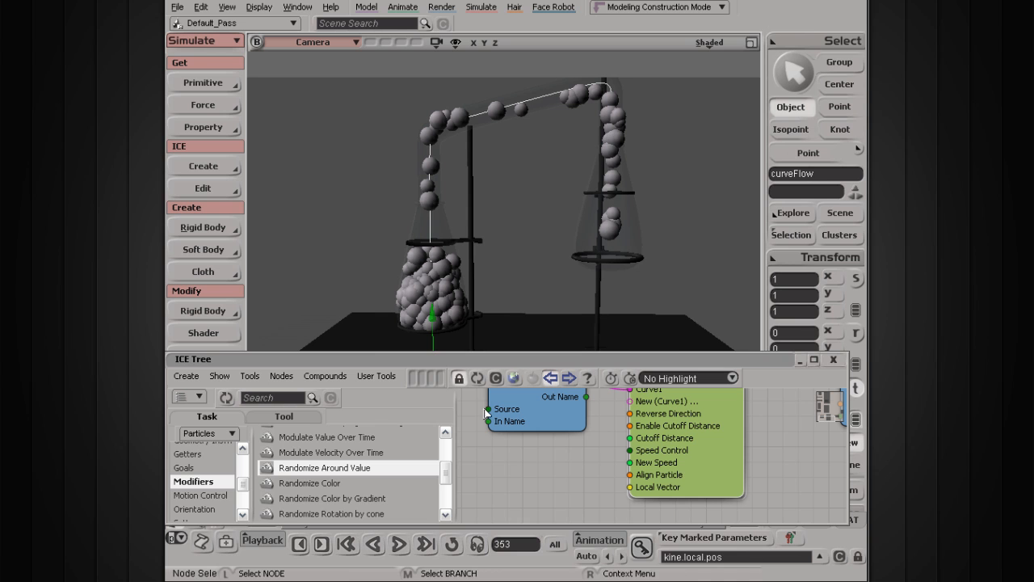
Step: Add a Randomize Value by Range node from the particle Modifiers and place it below the Get curveFlow node
mouse_move(445, 477)
left_mouse_down()
mouse_move(446, 463)
mouse_move(450, 497)
left_mouse_up()
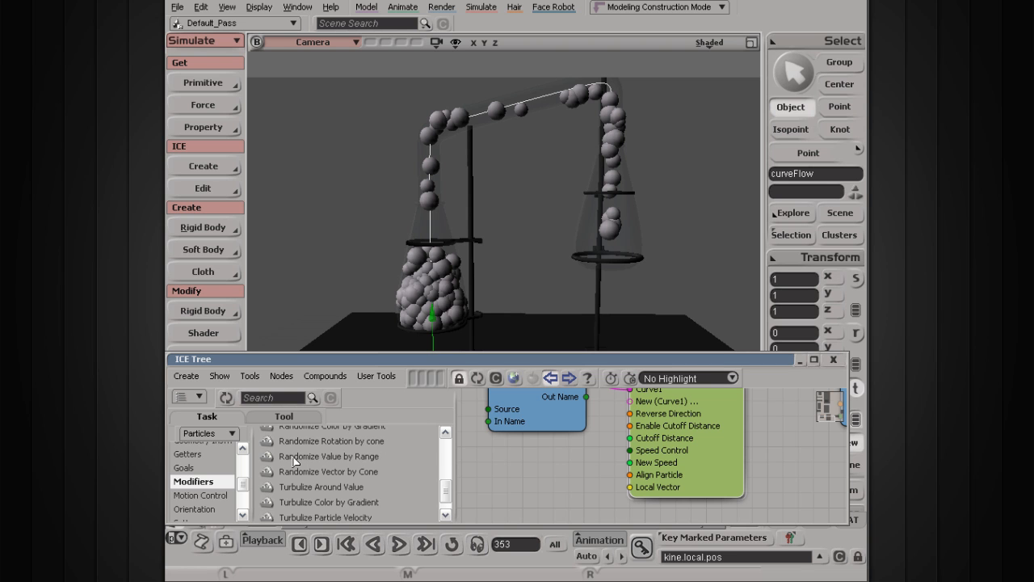
left_click_drag(312, 461, 491, 476)
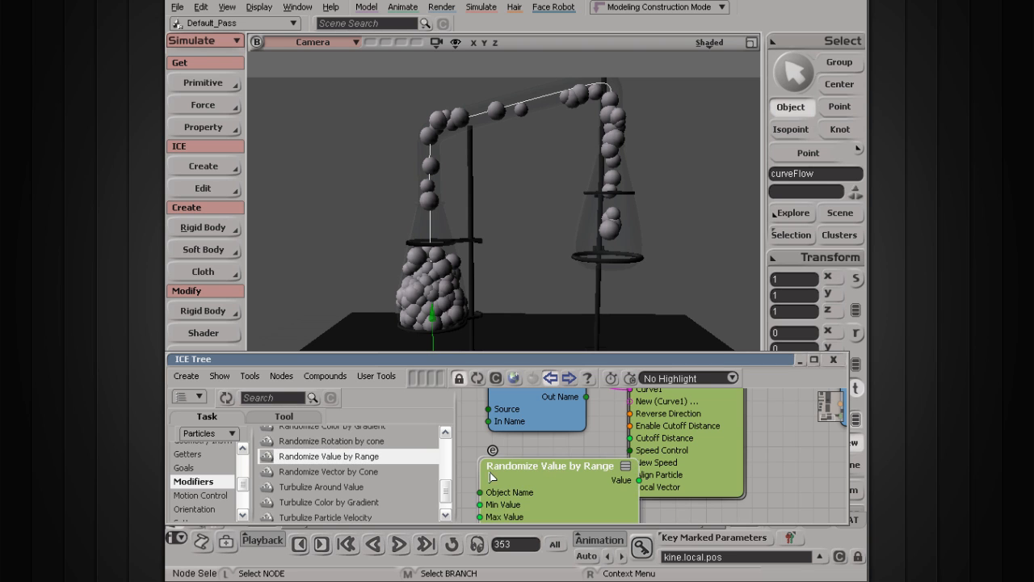
left_click_drag(559, 480, 532, 456)
scroll(532, 456, "down", 2)
scroll(533, 455, "up", 2)
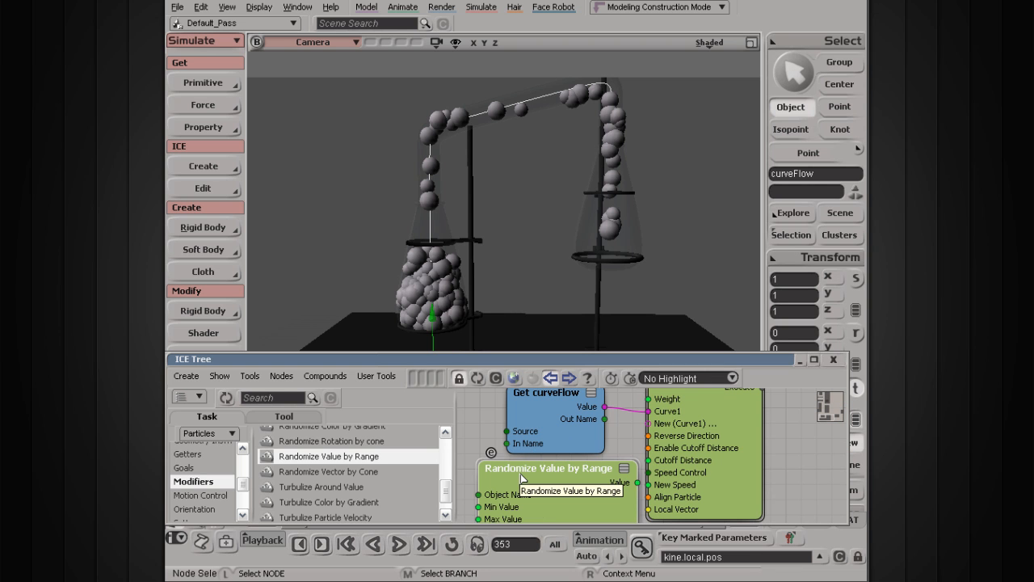
Step: Open the Randomize Value by Range properties and review its Min Value and Max Value settings
double_click(521, 471)
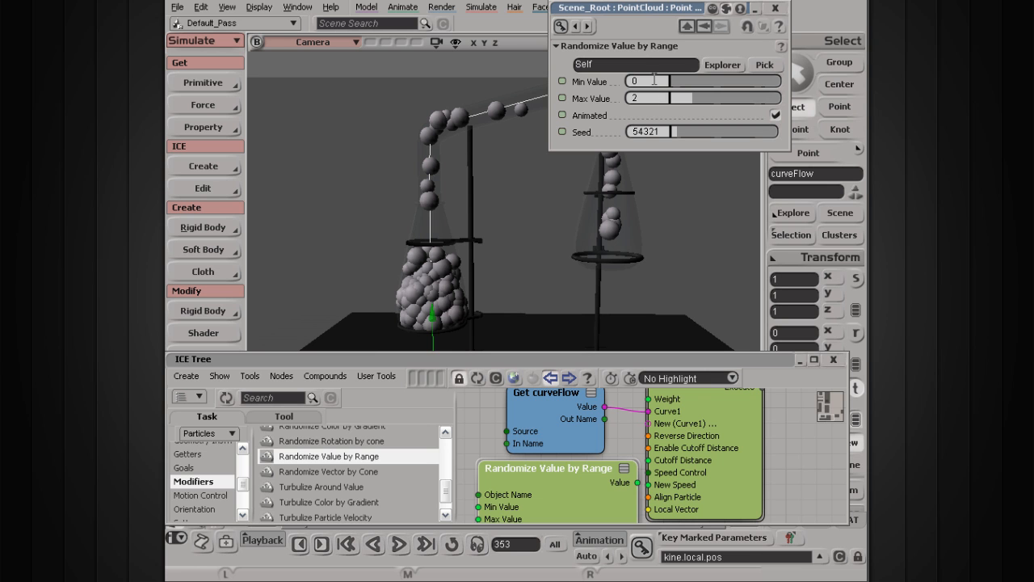
left_click_drag(578, 470, 556, 433)
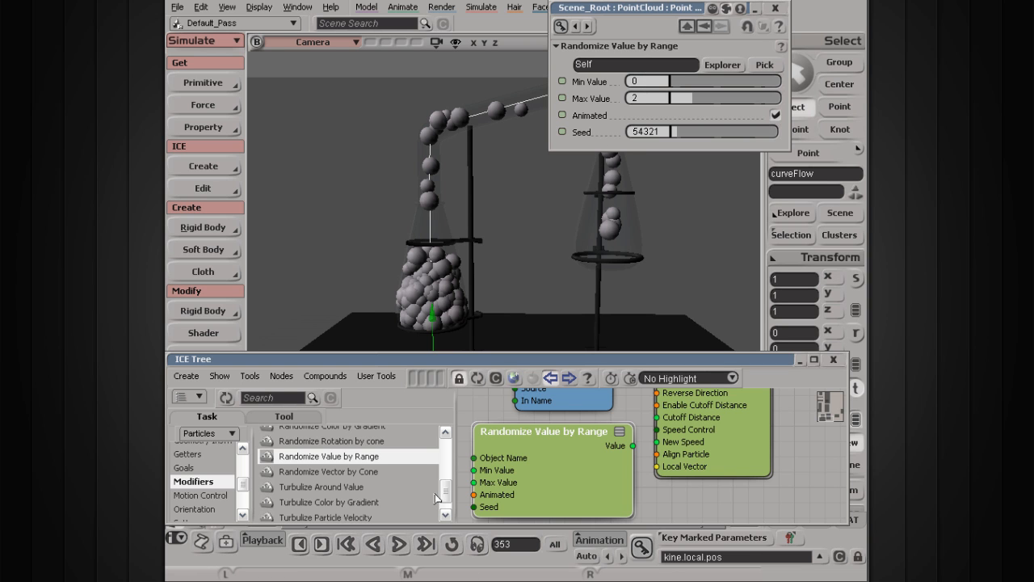
left_click_drag(447, 497, 449, 481)
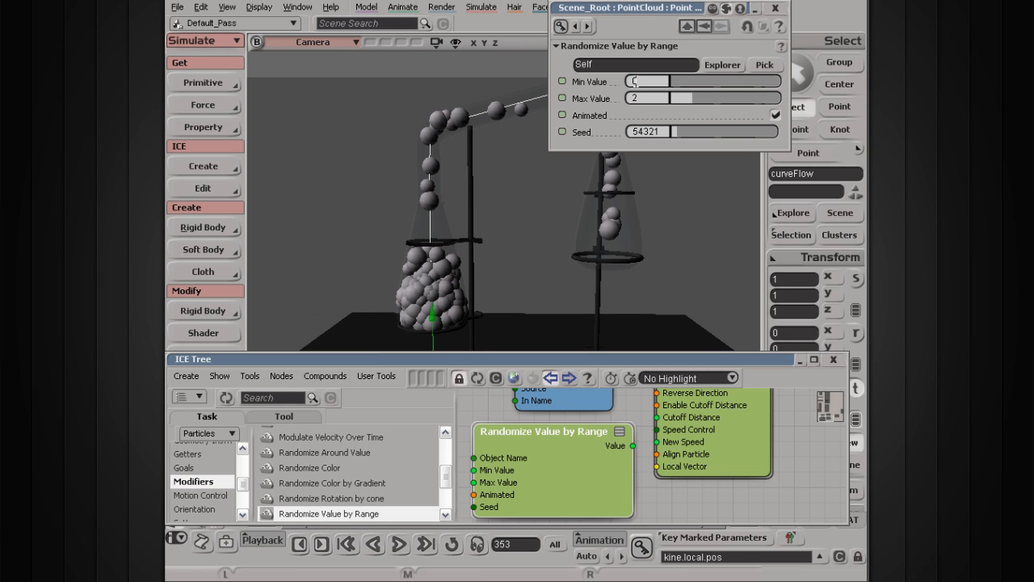
middle_click_drag(641, 404, 673, 390)
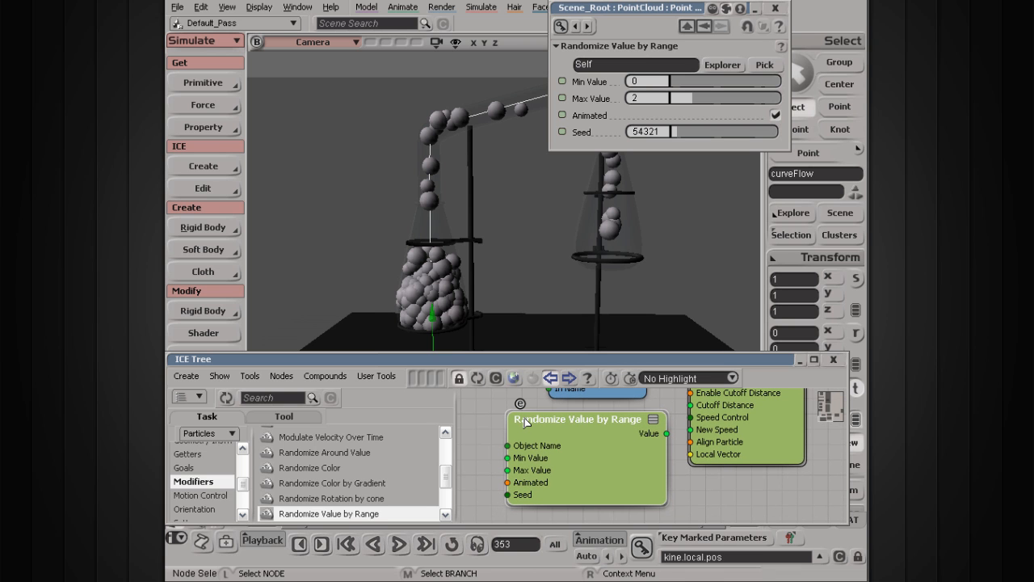
Step: Connect the Randomize Value by Range node's Value output to Flow Along Curve's New Speed input and tidy the node's placement
left_click_drag(558, 432, 541, 431)
key("s")
left_click_drag(625, 449, 672, 456)
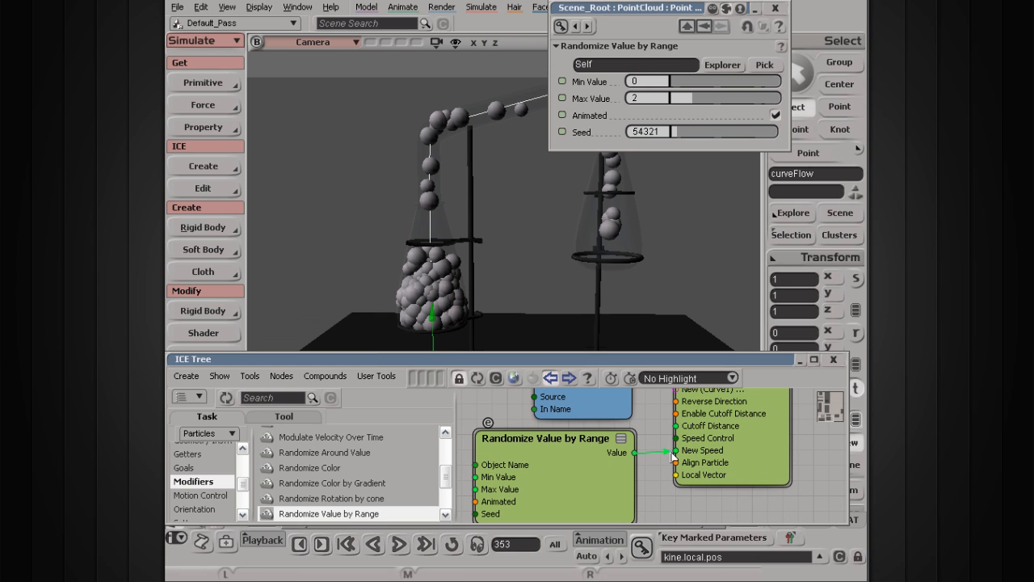
left_click_drag(555, 456, 569, 452)
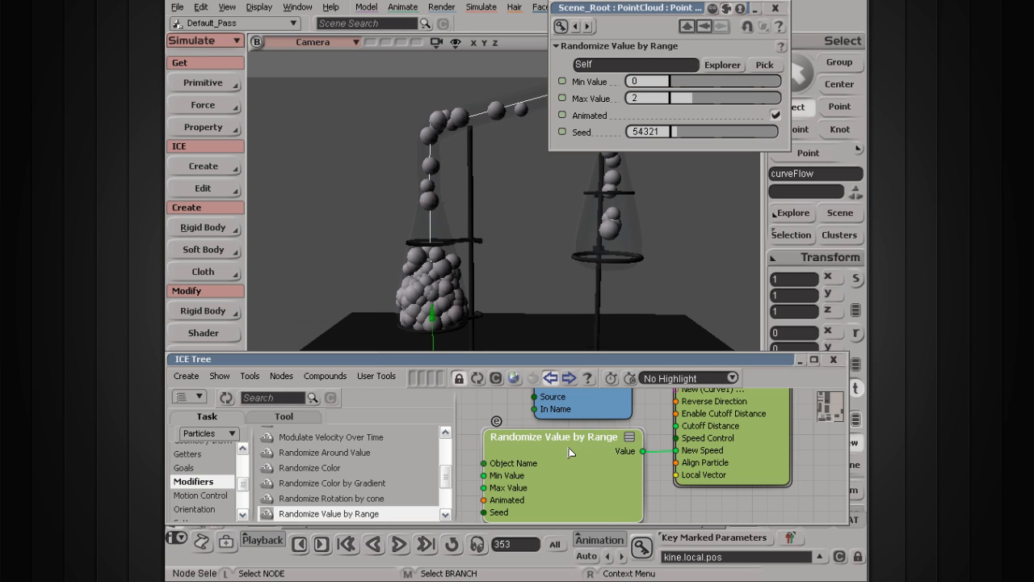
left_click_drag(575, 446, 576, 445)
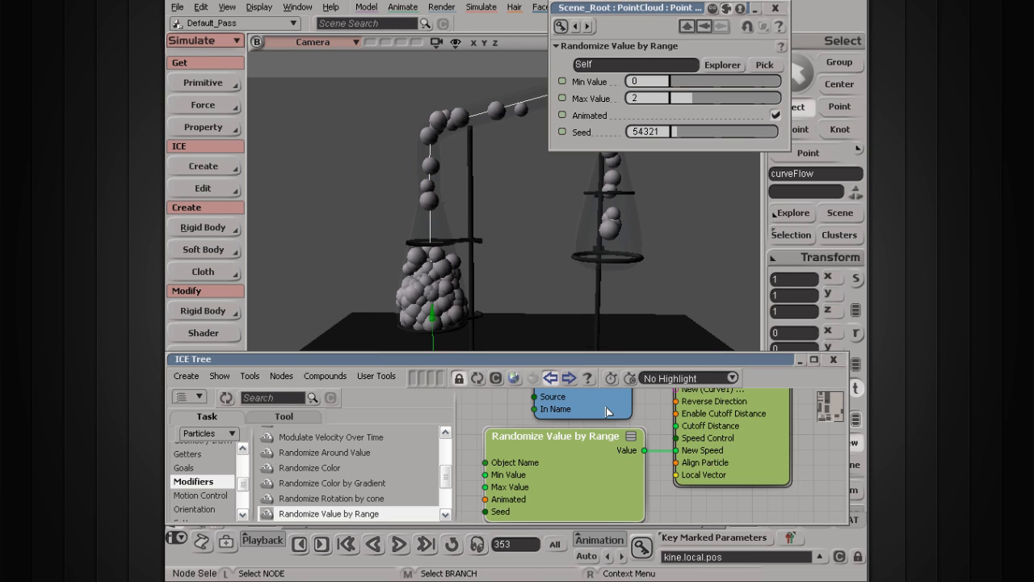
Step: Set the Min Value of Randomize Value by Range to 0.2, move its properties window clear of the flasks, and play the simulation
left_click(641, 80)
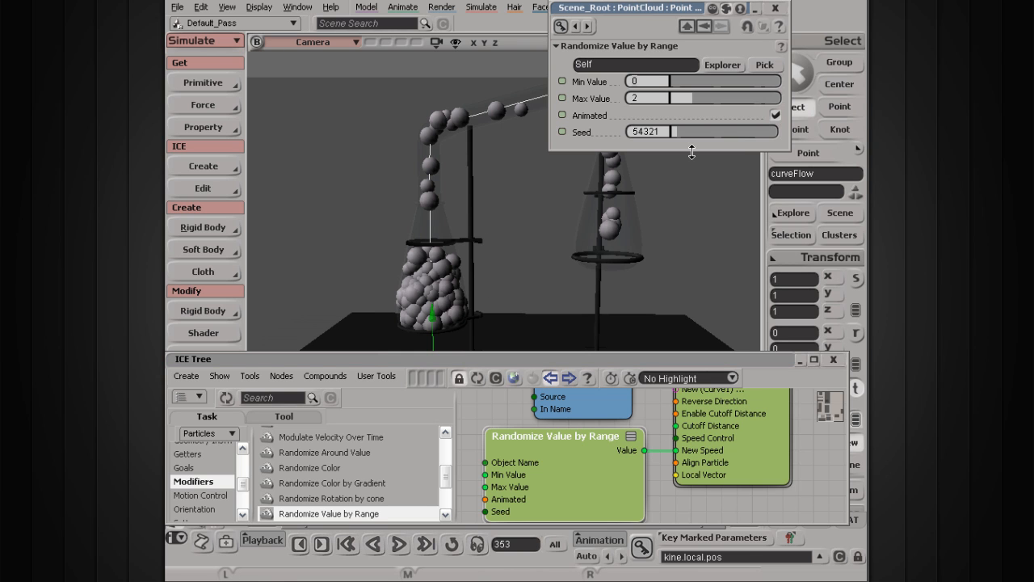
type(".2")
key("Return")
left_click_drag(637, 8, 687, 321)
left_click(399, 545)
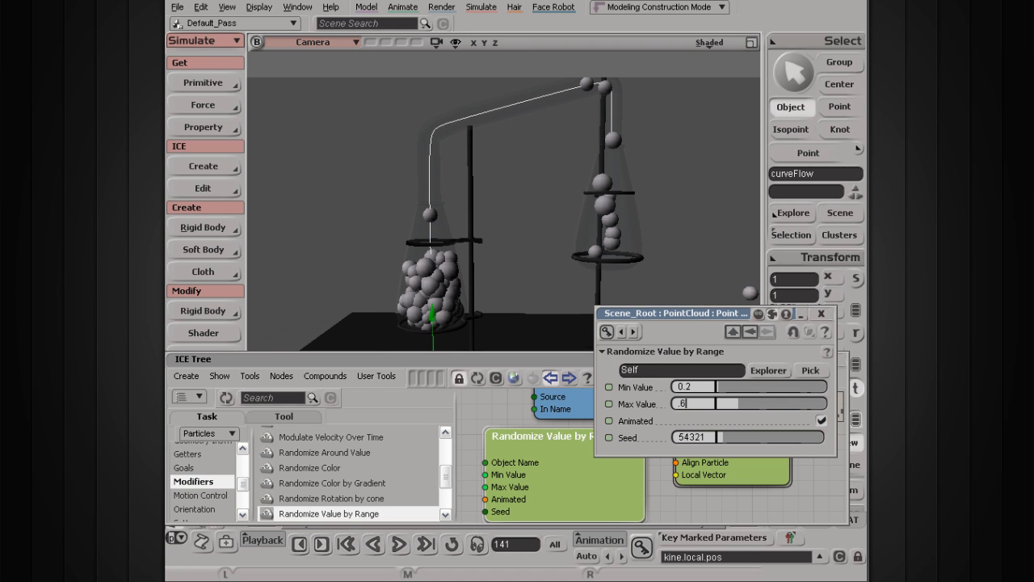
Step: Try a Max Value of 0.6 for Randomize Value by Range, reduce it to 0.5, and play back the particle flow
key("Return")
left_click(399, 545)
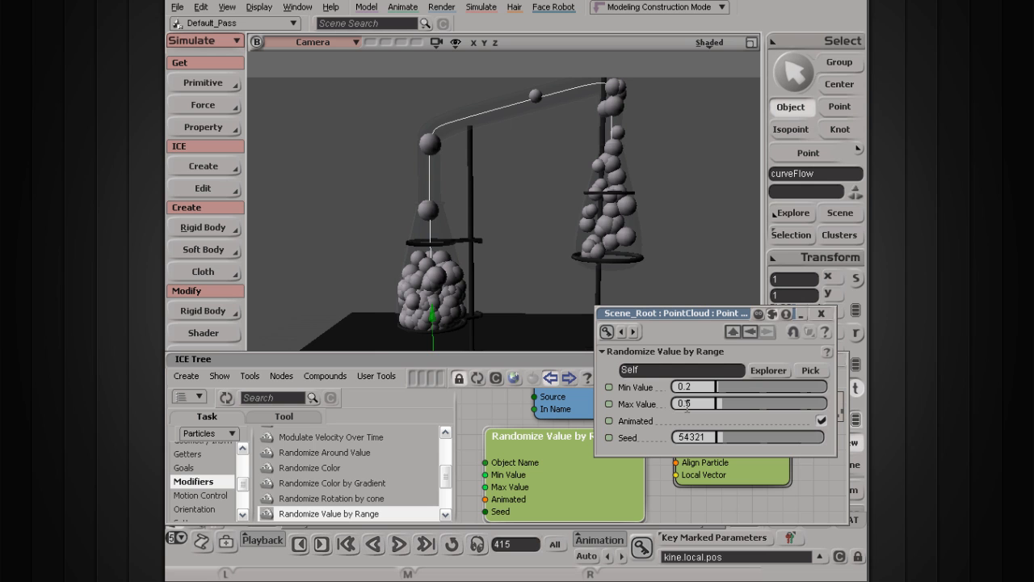
left_click(397, 544)
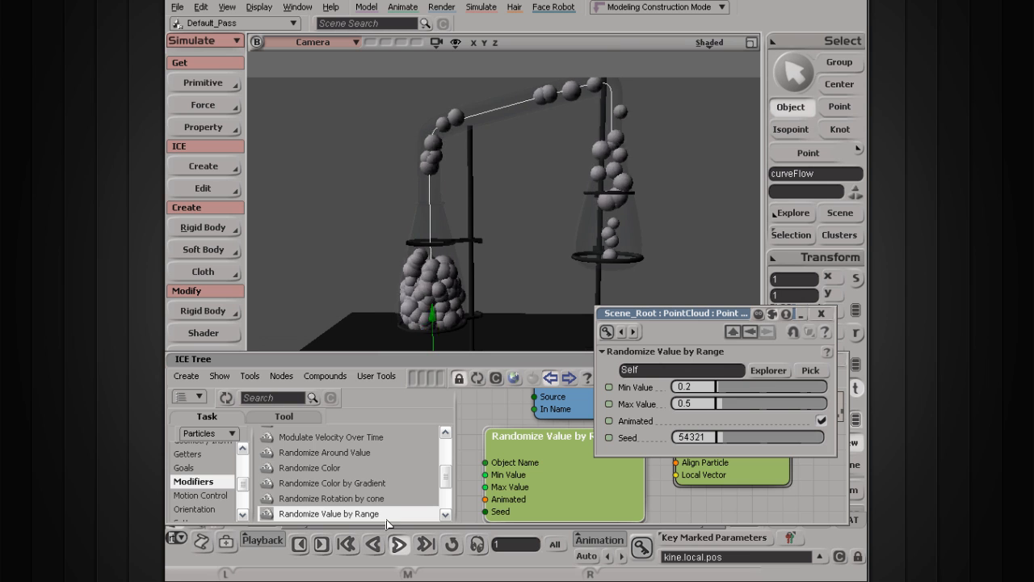
left_click(398, 544)
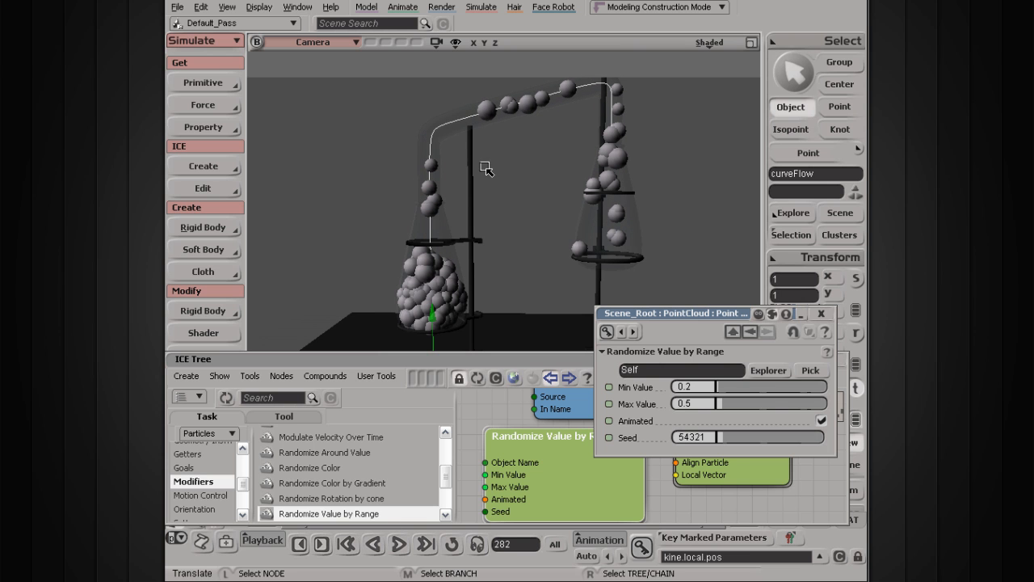
Step: Close the Randomize Value by Range properties and examine the Emit from Null node with its connected inputs in the ICE tree
left_click(821, 313)
scroll(620, 450, "down", 4)
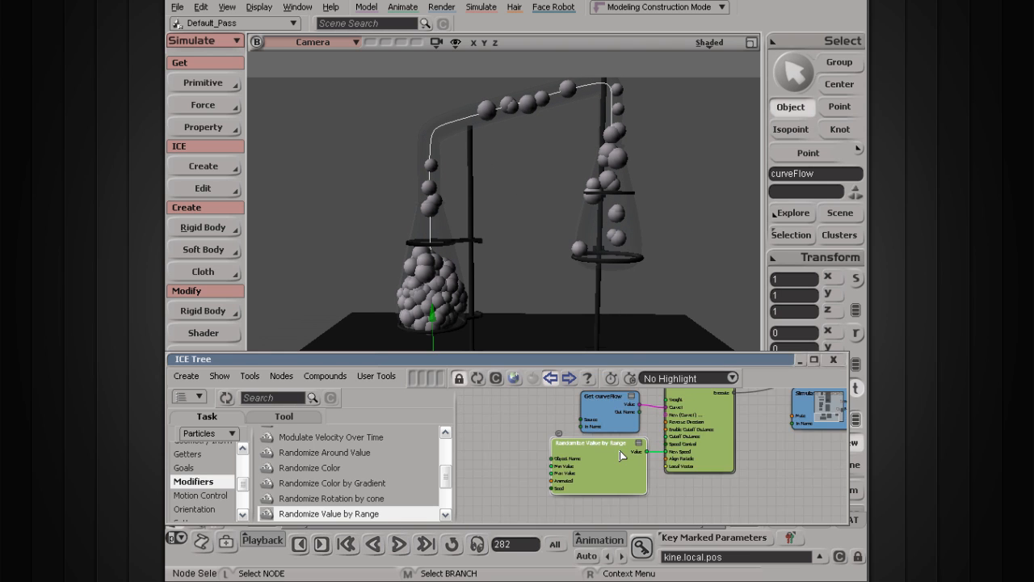
key("s")
left_click_drag(635, 425, 593, 469)
left_click_drag(605, 422, 644, 468)
scroll(644, 468, "up", 3)
key("s")
left_click_drag(569, 464, 617, 460)
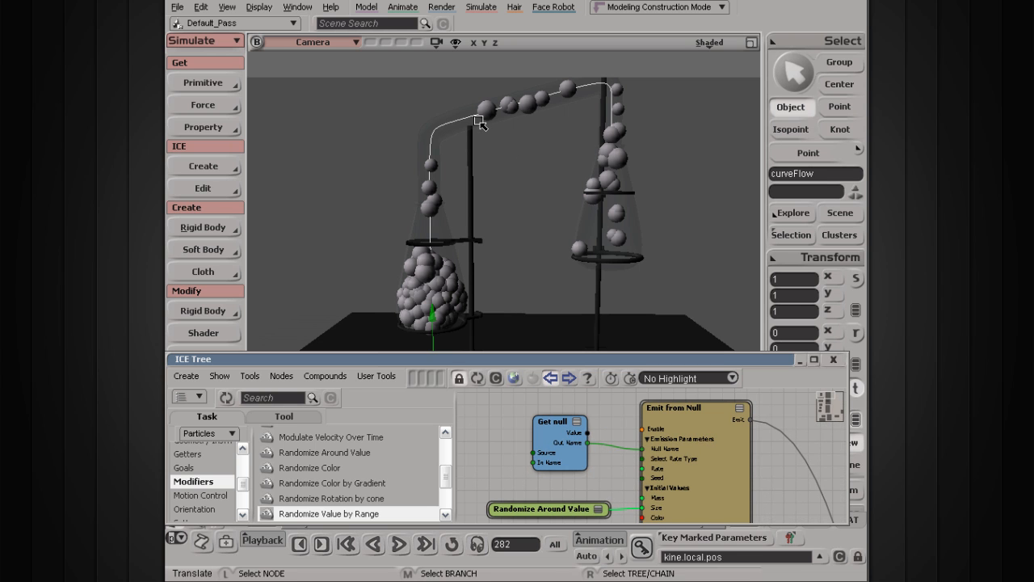
Step: Draw a render region in the camera view around both flasks and the connecting curve to preview the particles
key("q")
mouse_move(360, 78)
left_mouse_down()
mouse_move(492, 204)
mouse_move(677, 343)
left_mouse_up()
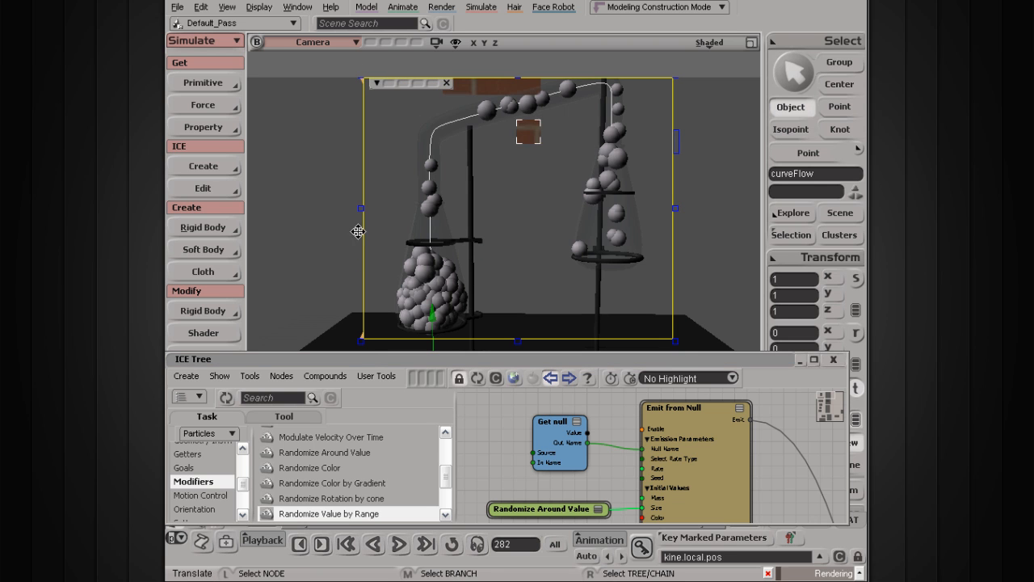